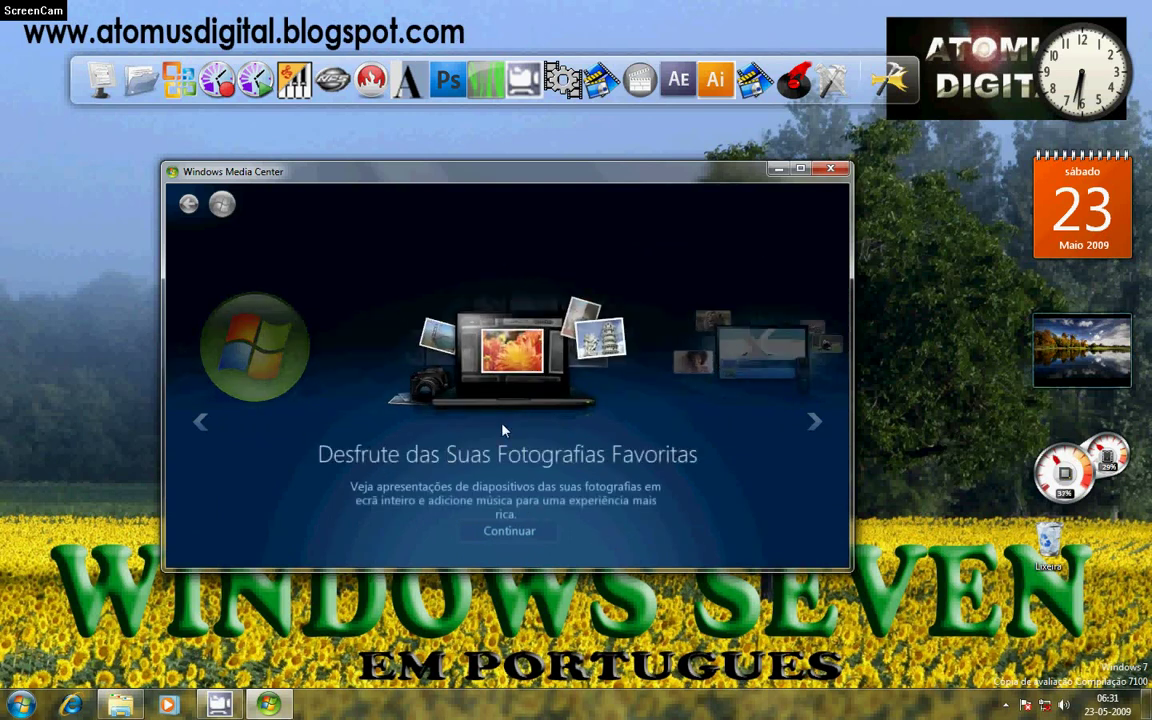
# Browse the Windows Media Center introduction forward to the movies page and close the program.
pyautogui.click(722, 358)
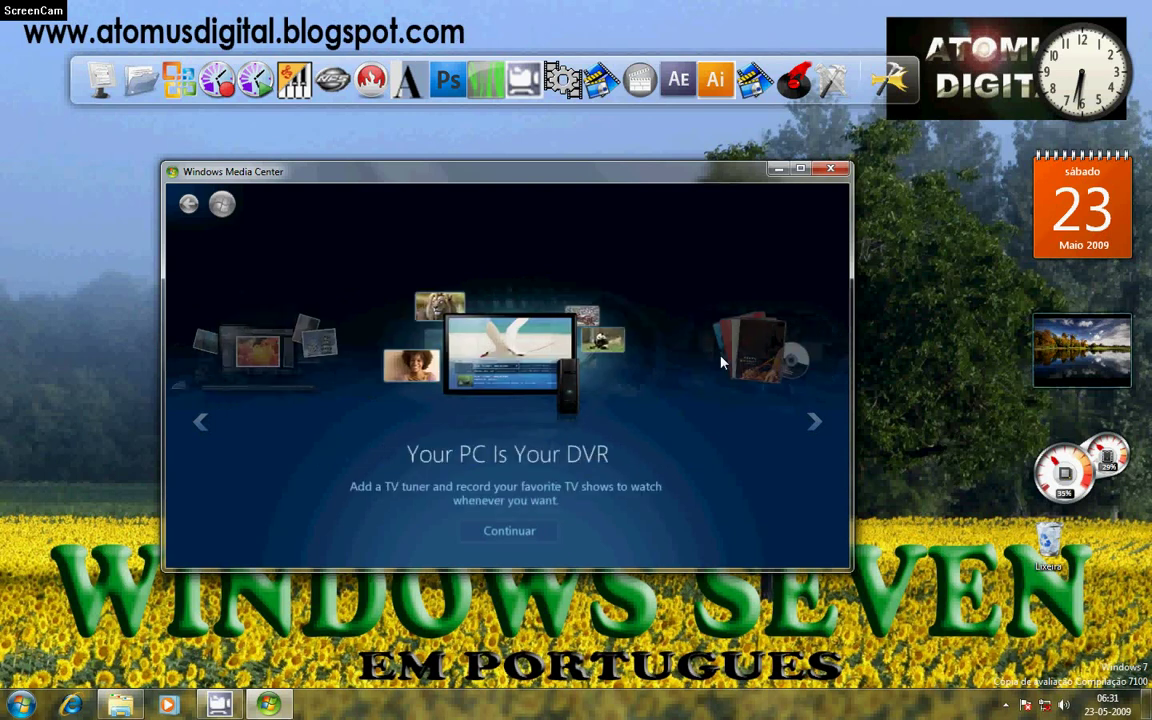
pyautogui.click(727, 365)
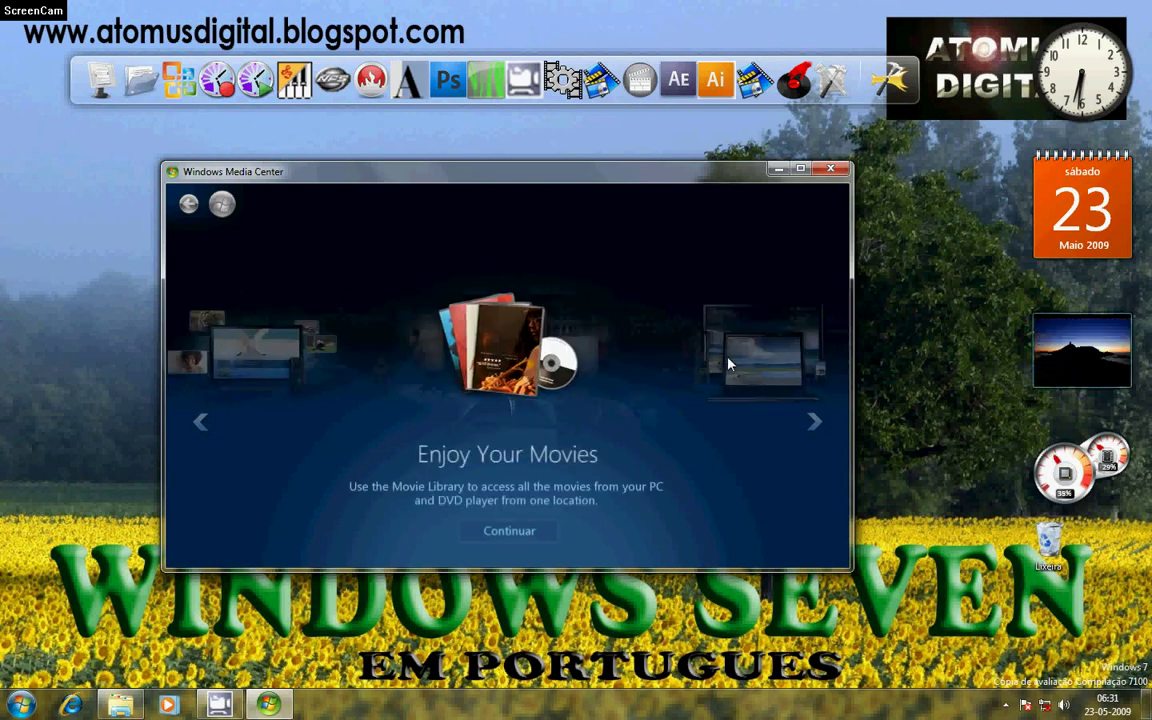
pyautogui.click(830, 168)
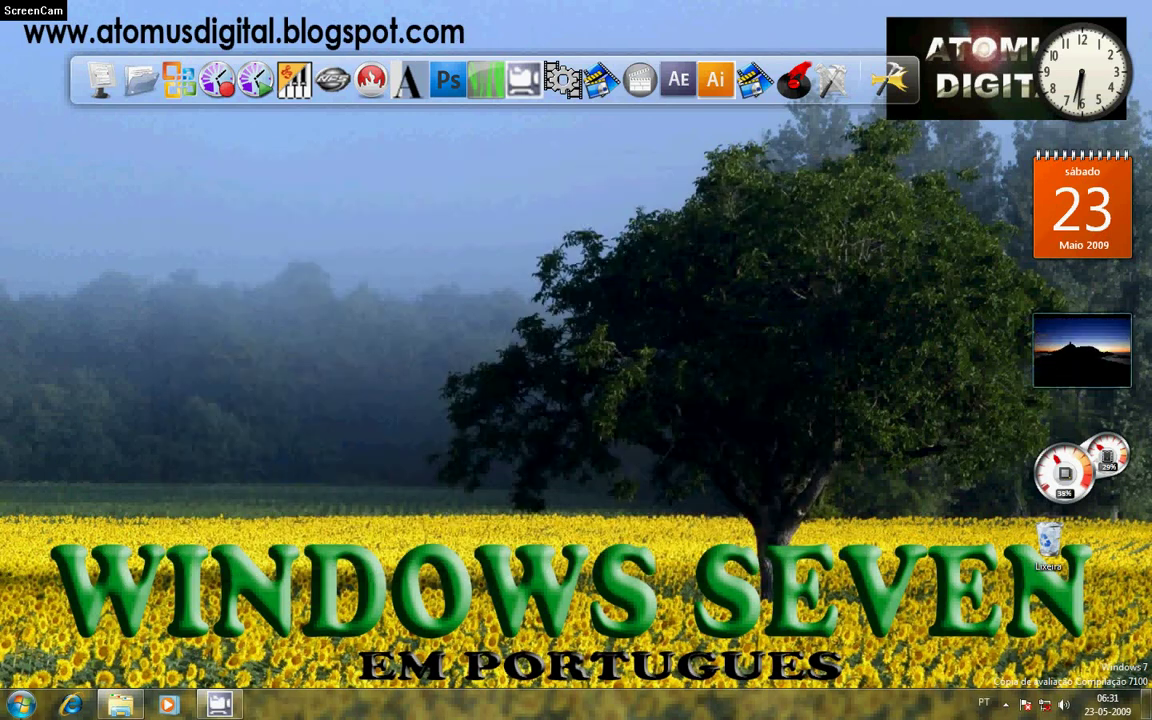
# Search the installed programs for "mapa", open Mapa de caracteres to view it, and close it.
pyautogui.click(20, 705)
pyautogui.click(57, 666)
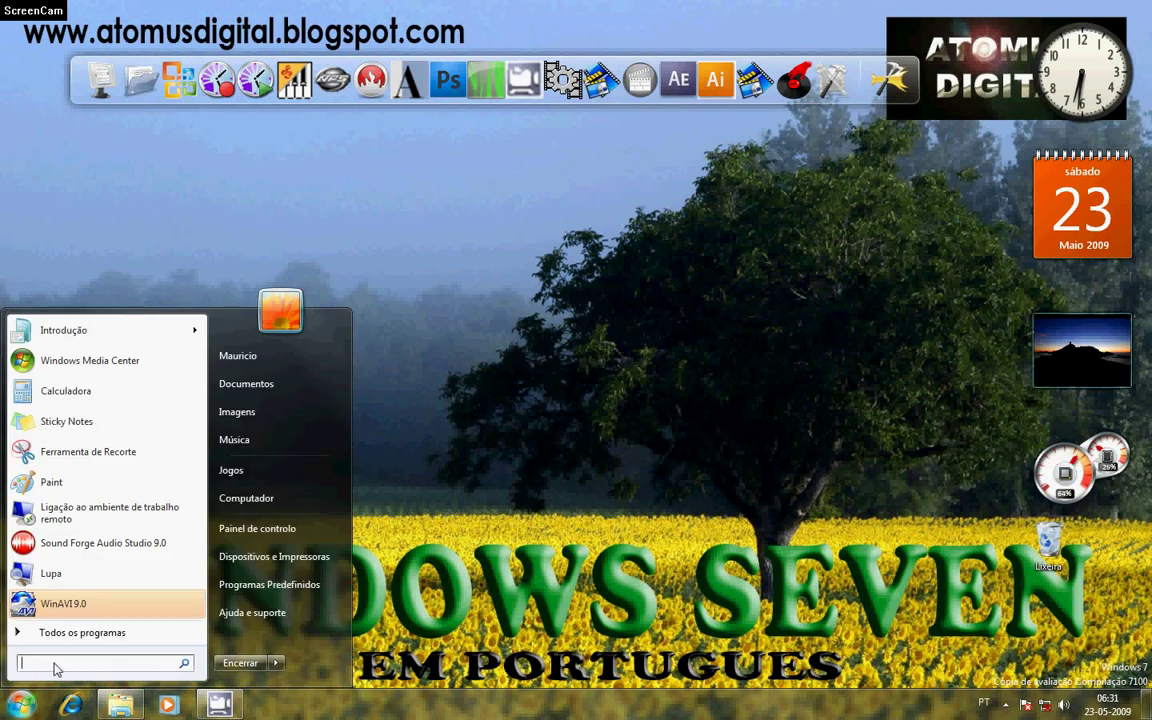
pyautogui.write('mapa')
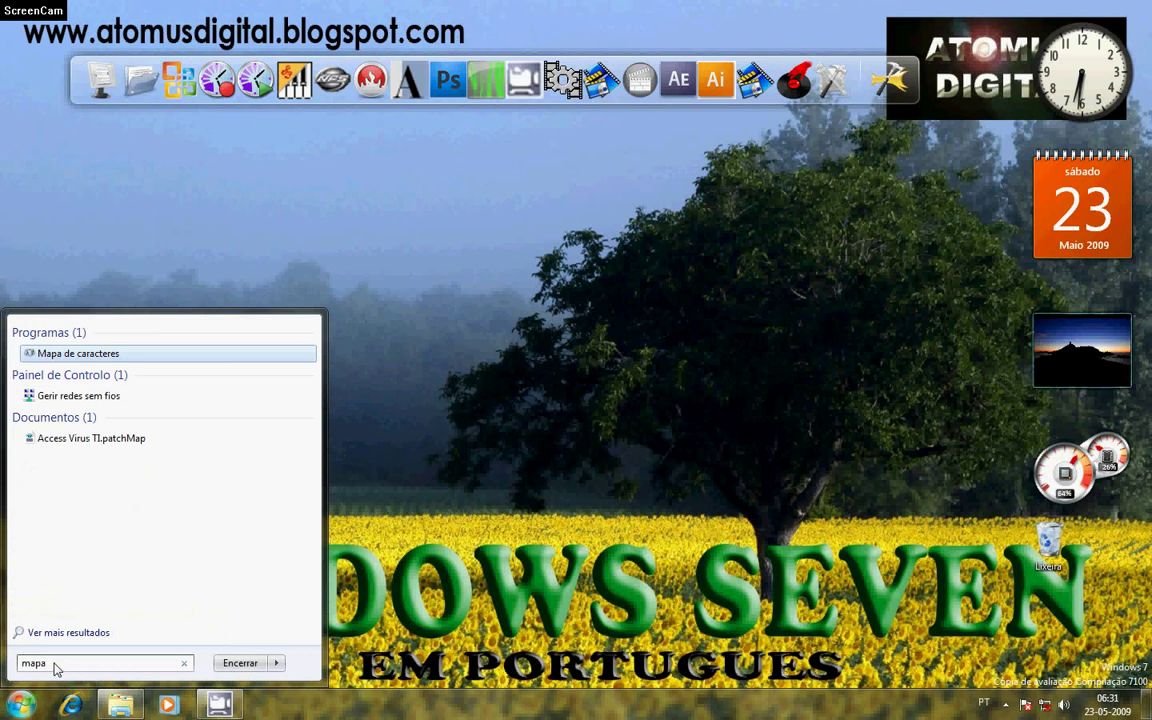
pyautogui.click(388, 333)
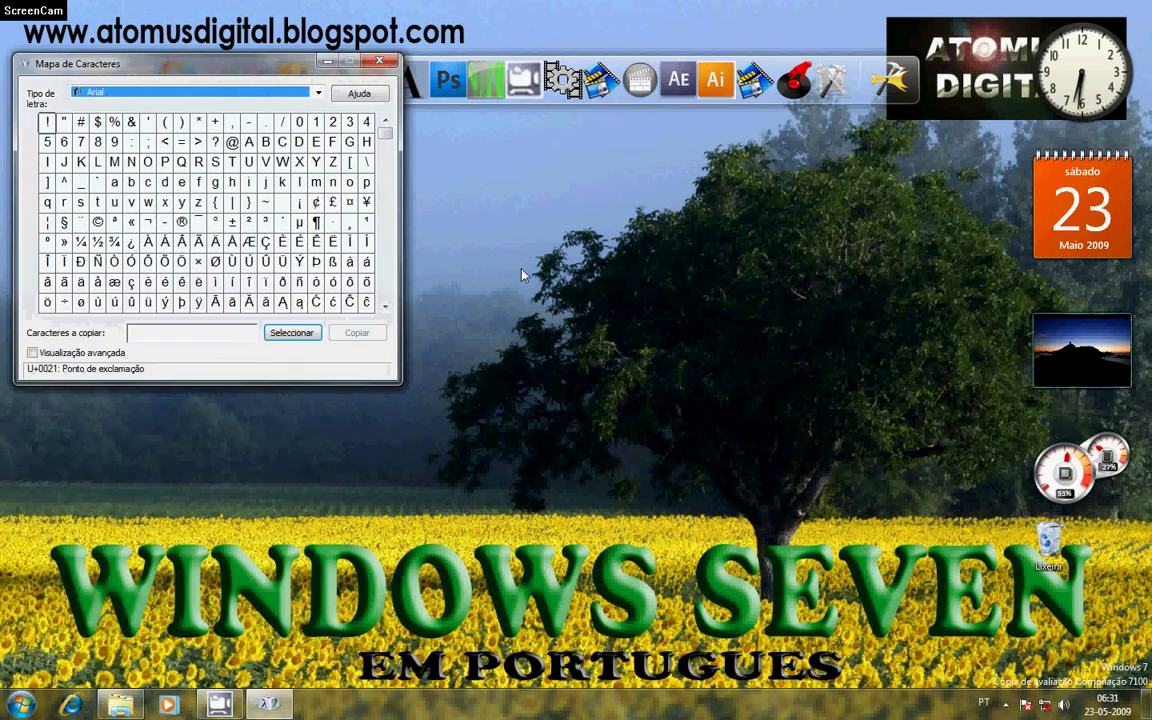
pyautogui.click(385, 63)
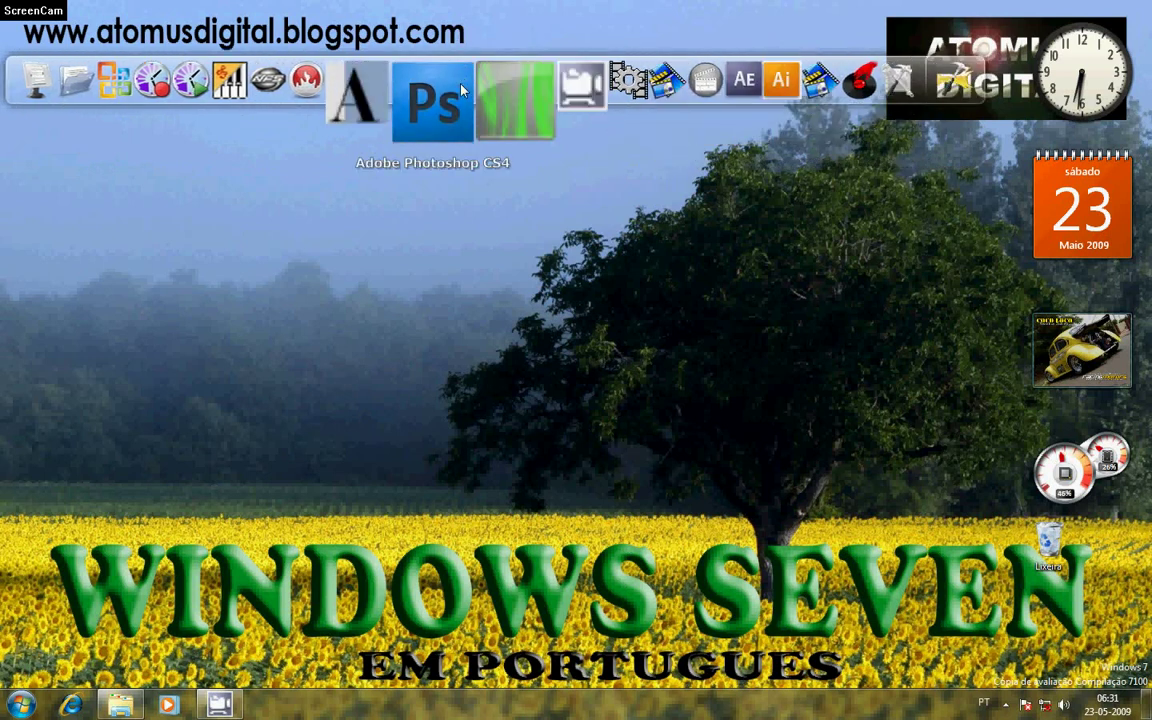
# Launch Adobe Photoshop CS4 to view its Portuguese workspace, and close it.
pyautogui.click(461, 90)
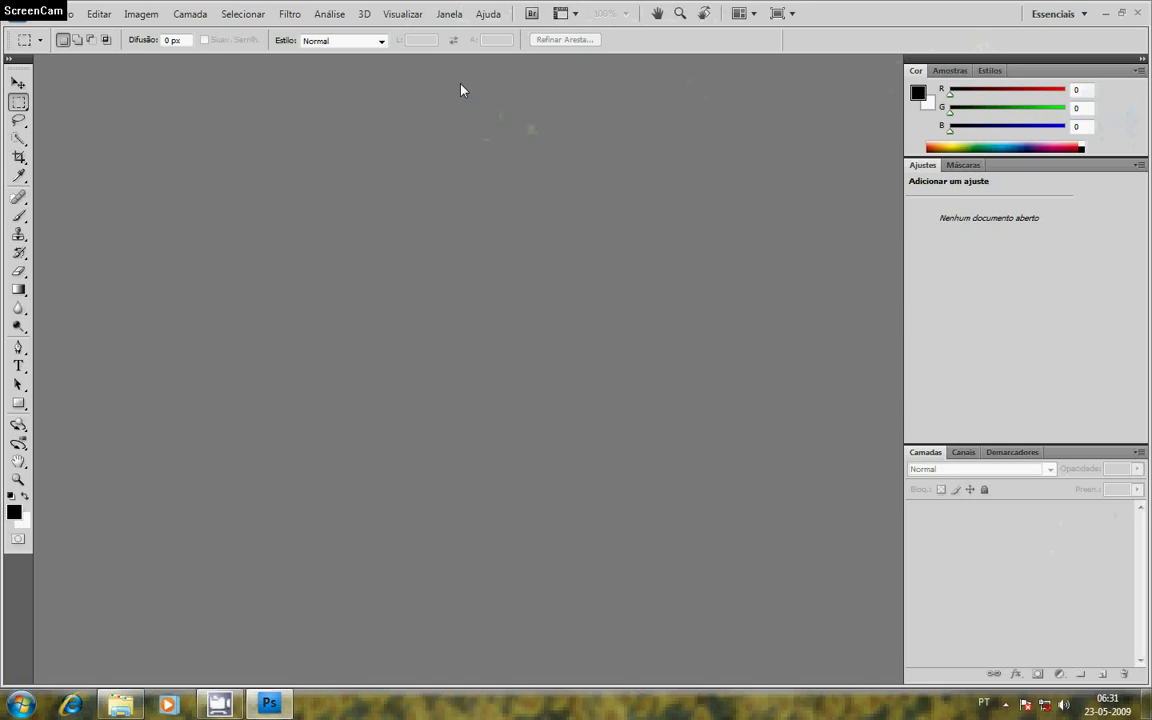
pyautogui.click(1140, 12)
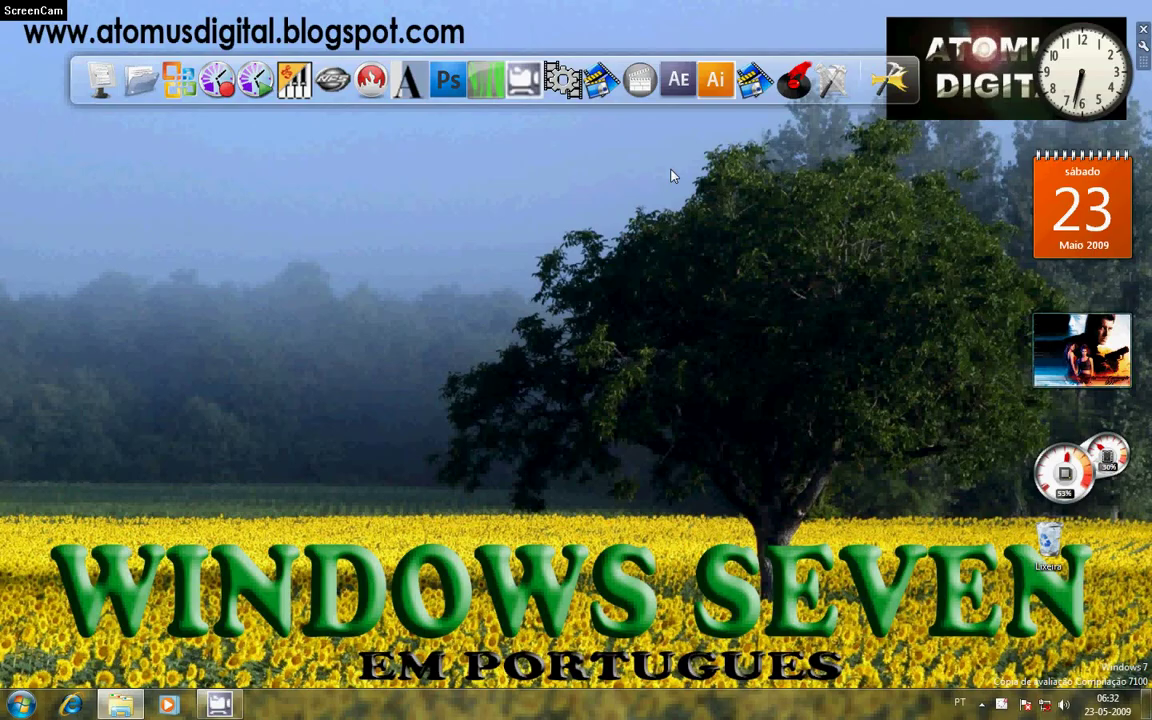
# Try to install VirtualDub Portable into the \VirtualDubPortable folder, and exit the installer.
pyautogui.click(563, 97)
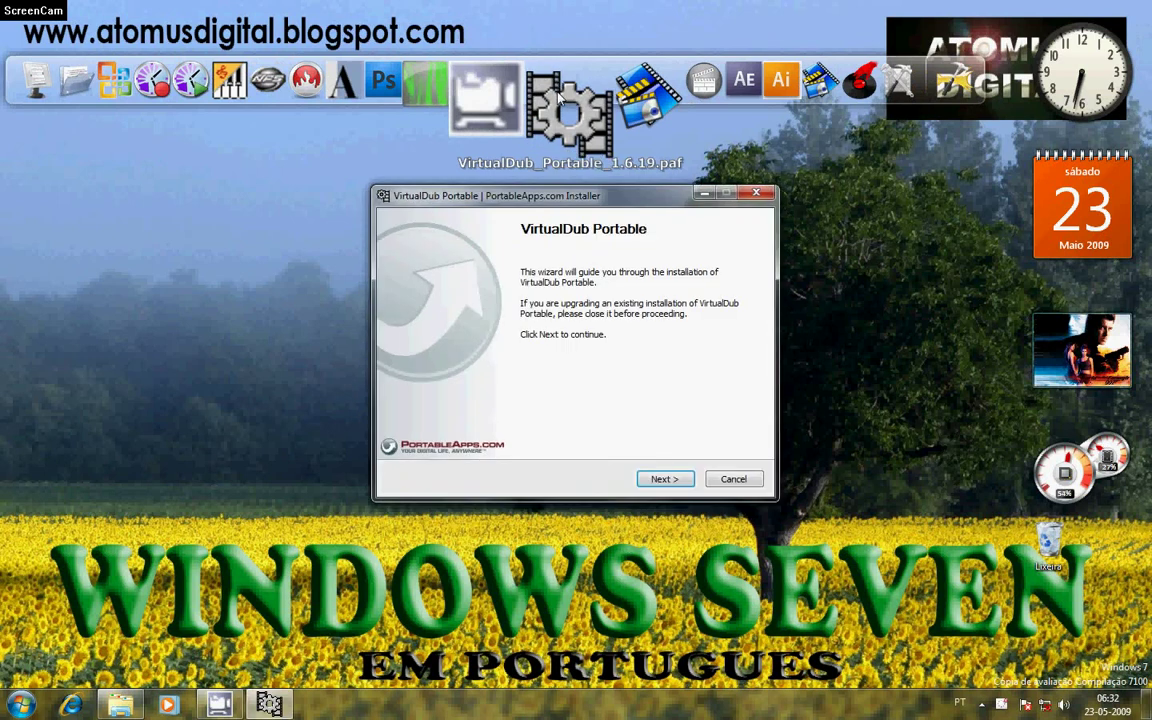
pyautogui.click(664, 479)
pyautogui.click(666, 480)
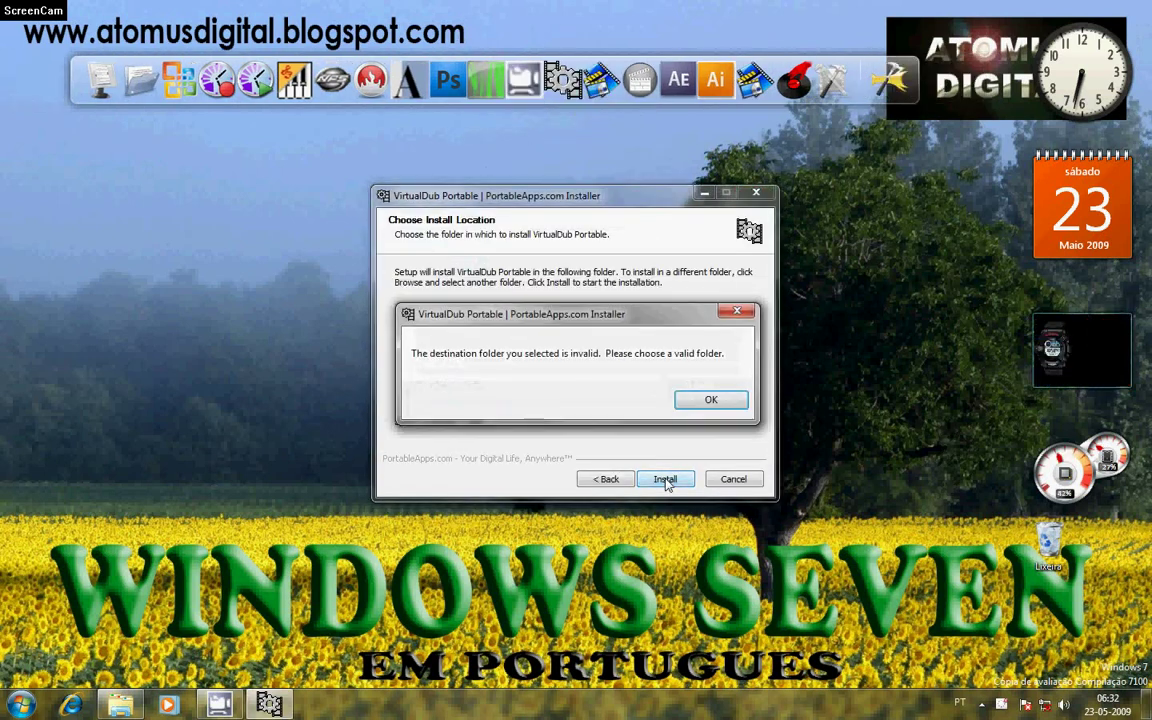
pyautogui.click(709, 400)
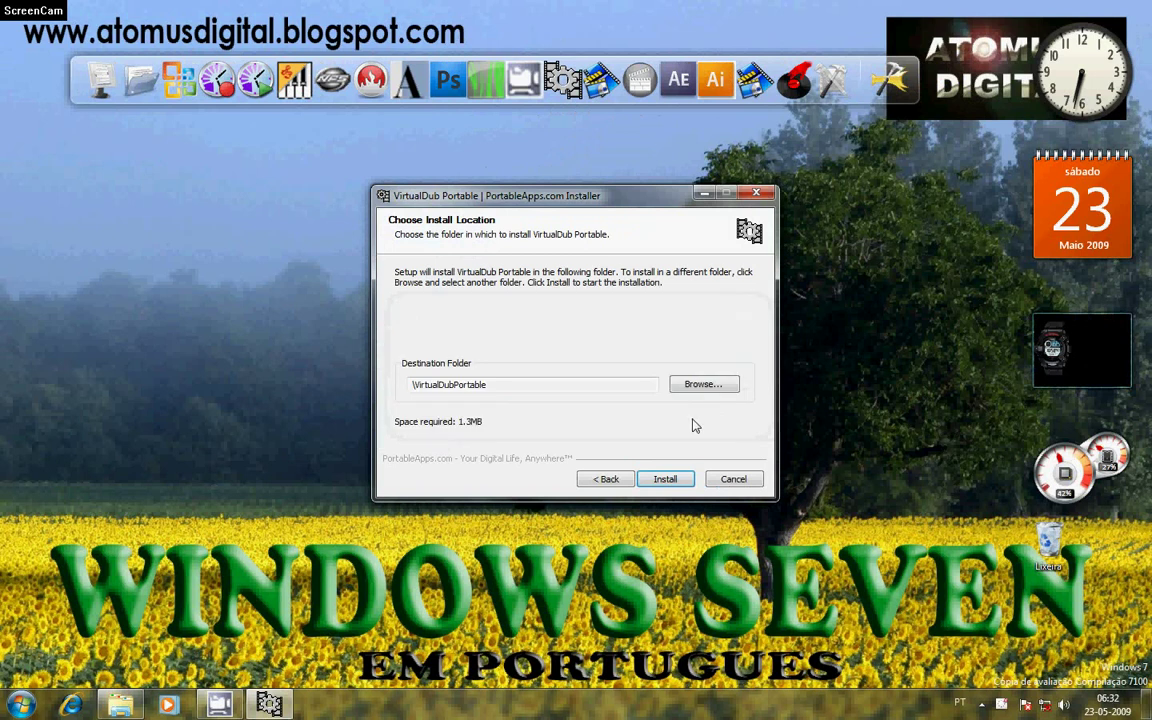
pyautogui.click(665, 479)
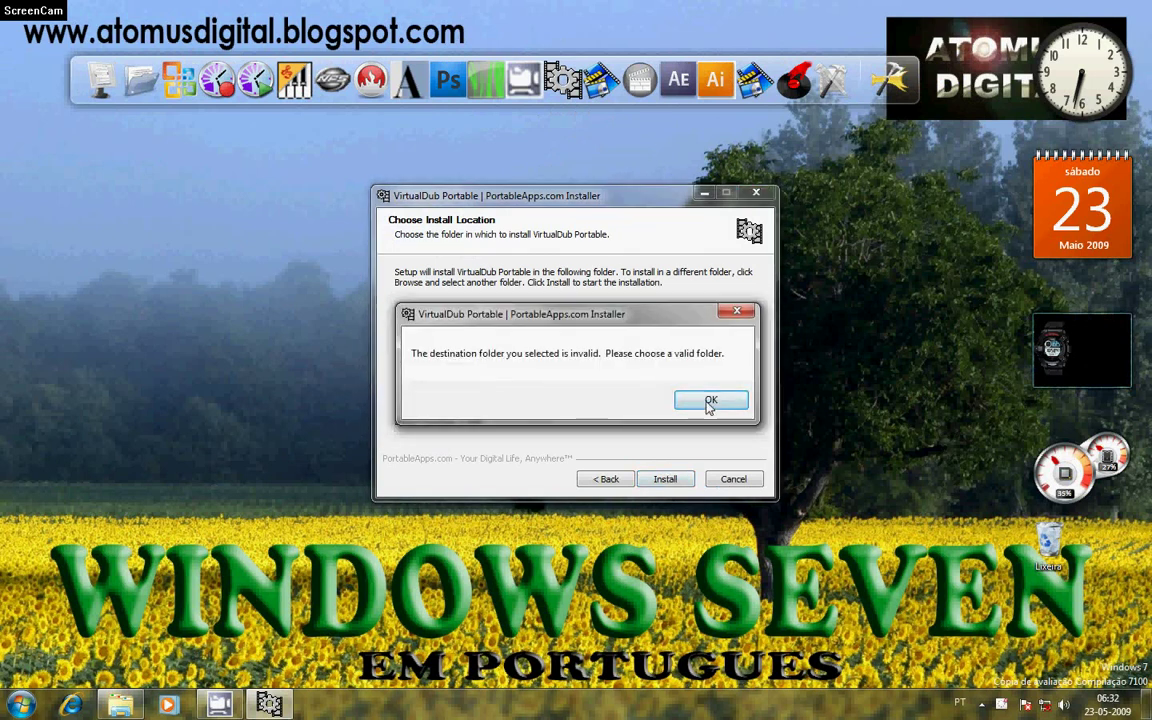
pyautogui.click(709, 402)
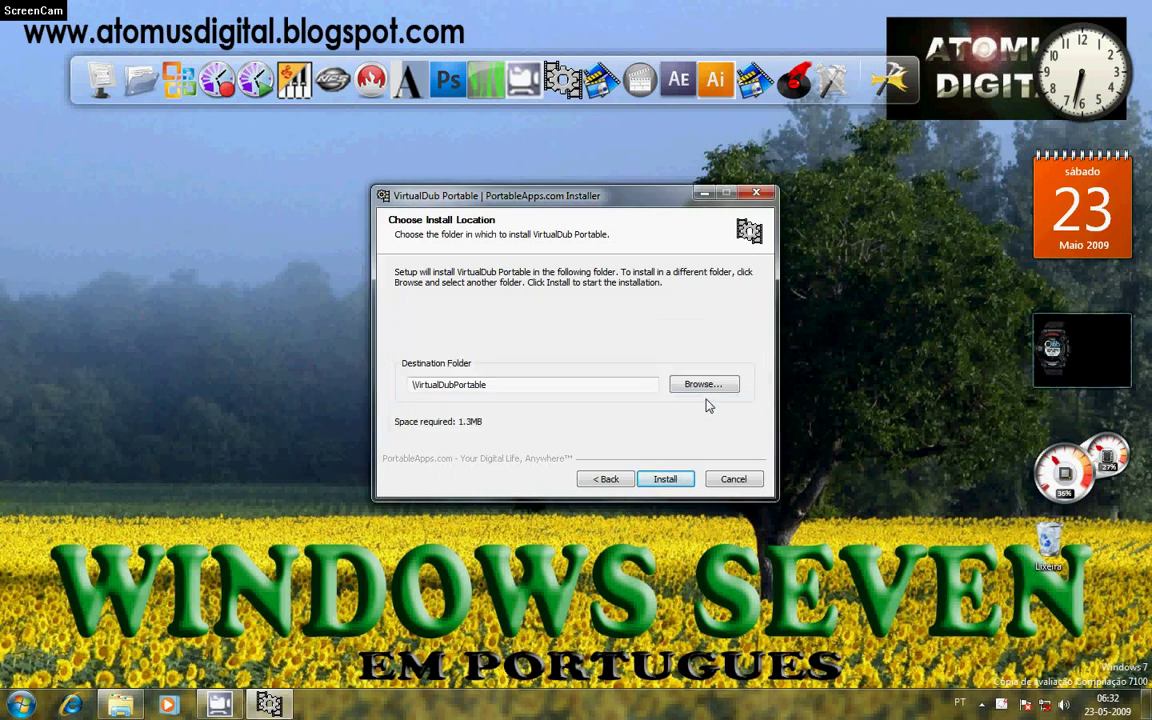
pyautogui.click(756, 193)
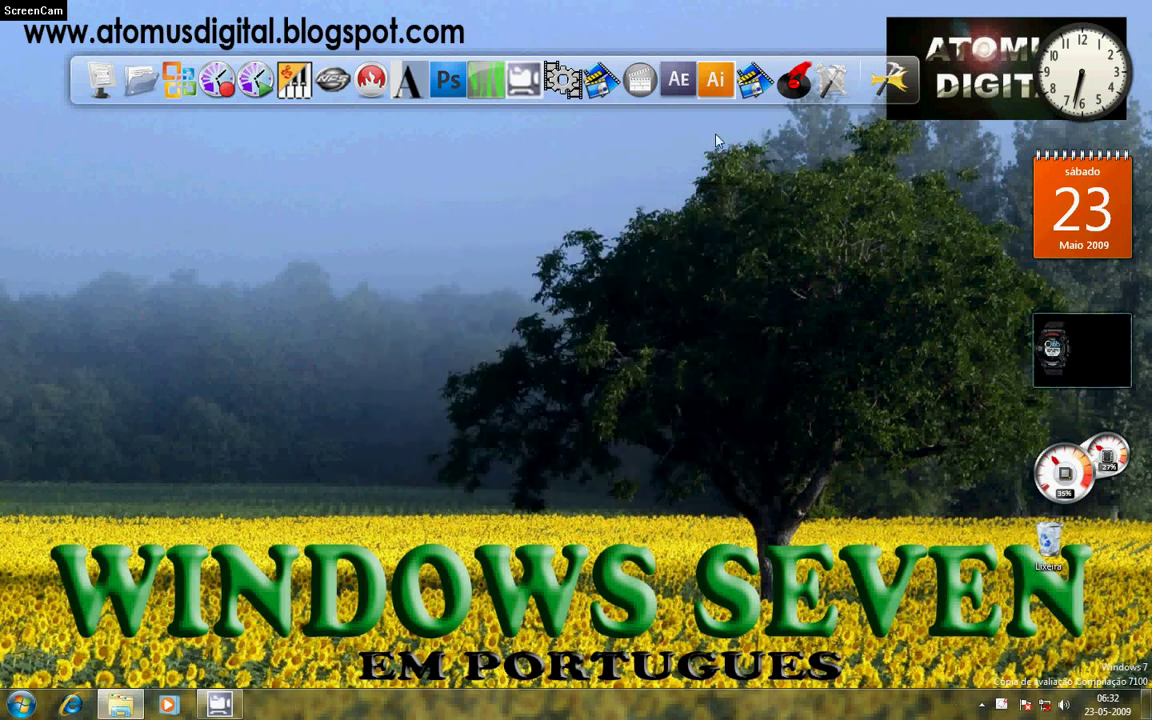
# Launch VirtualDJ with the "Wewnetrznego miksera interfejs" skin to view its mixer, and close it.
pyautogui.click(810, 112)
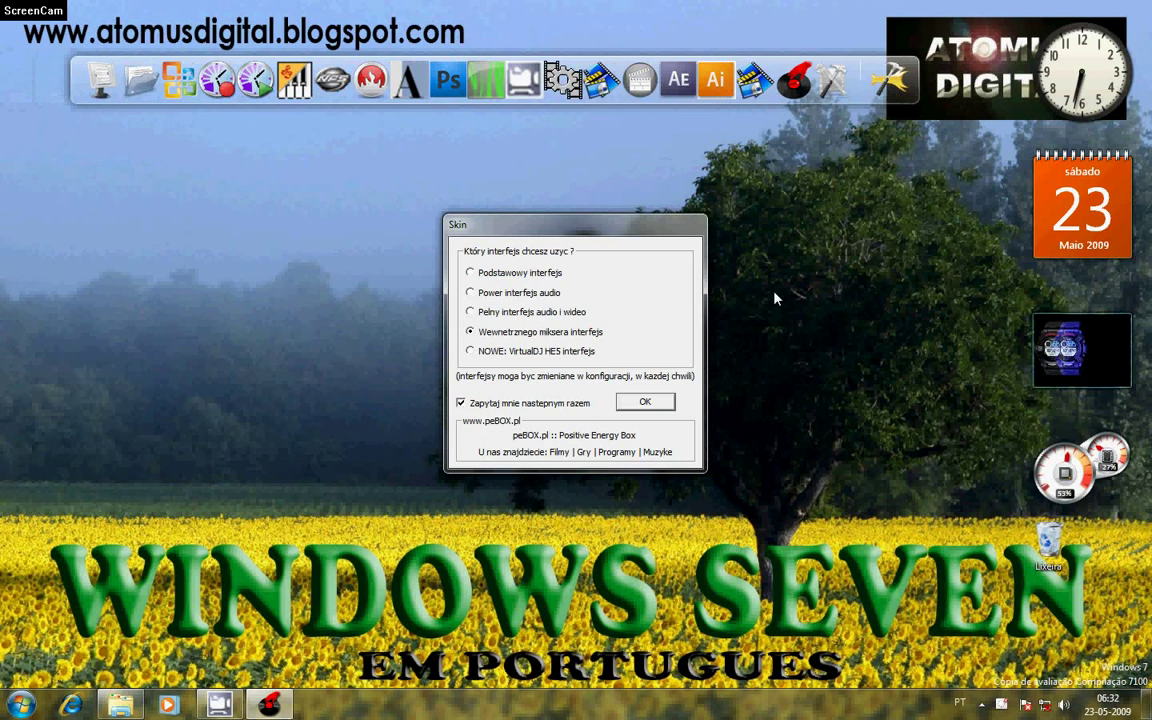
pyautogui.click(640, 400)
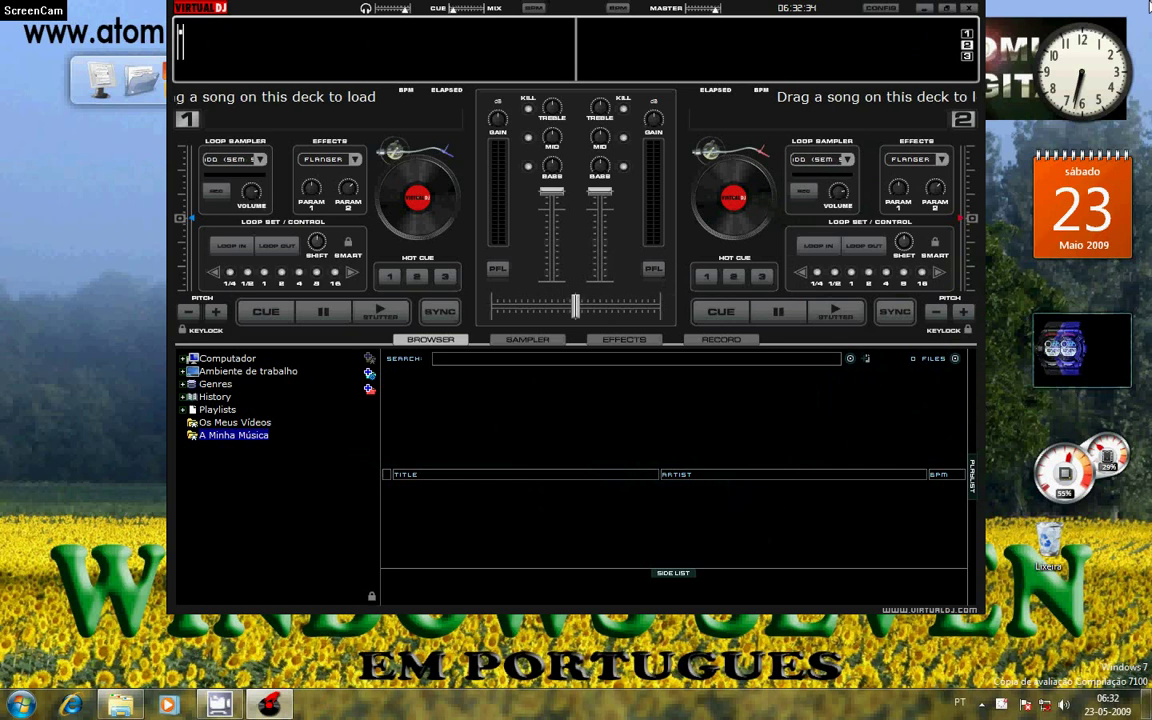
pyautogui.click(967, 10)
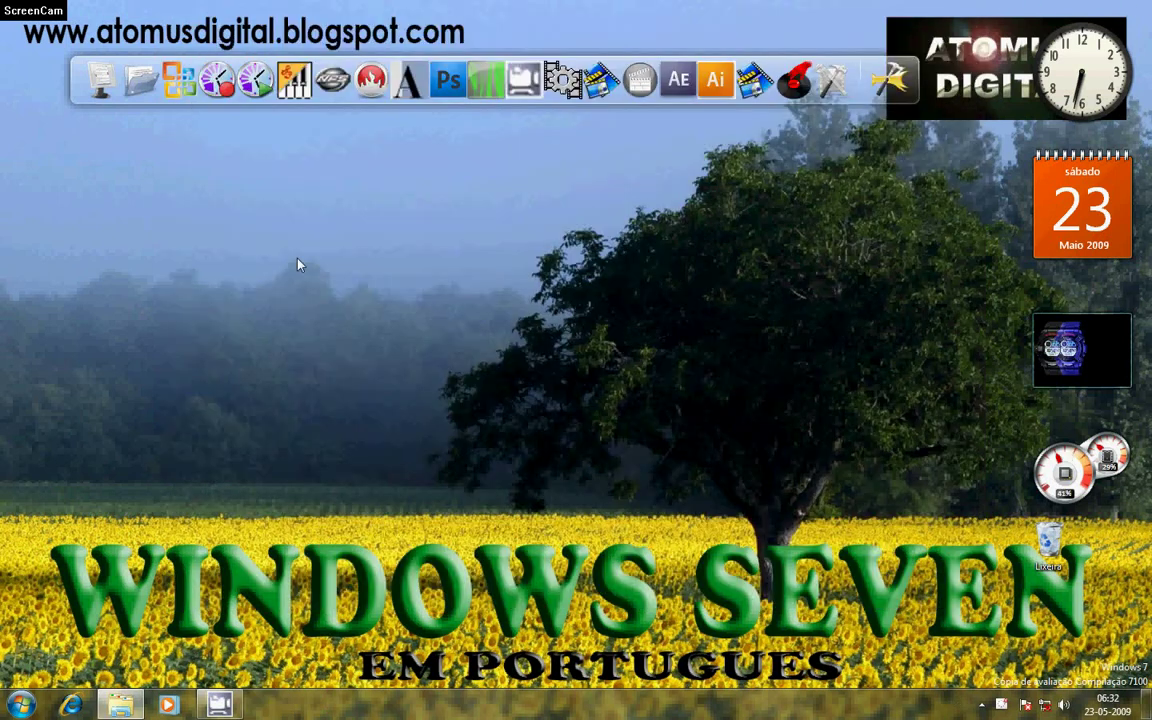
# Launch Nero, dismiss its trial welcome notice, view the StartSmart home page, and close it.
pyautogui.click(378, 110)
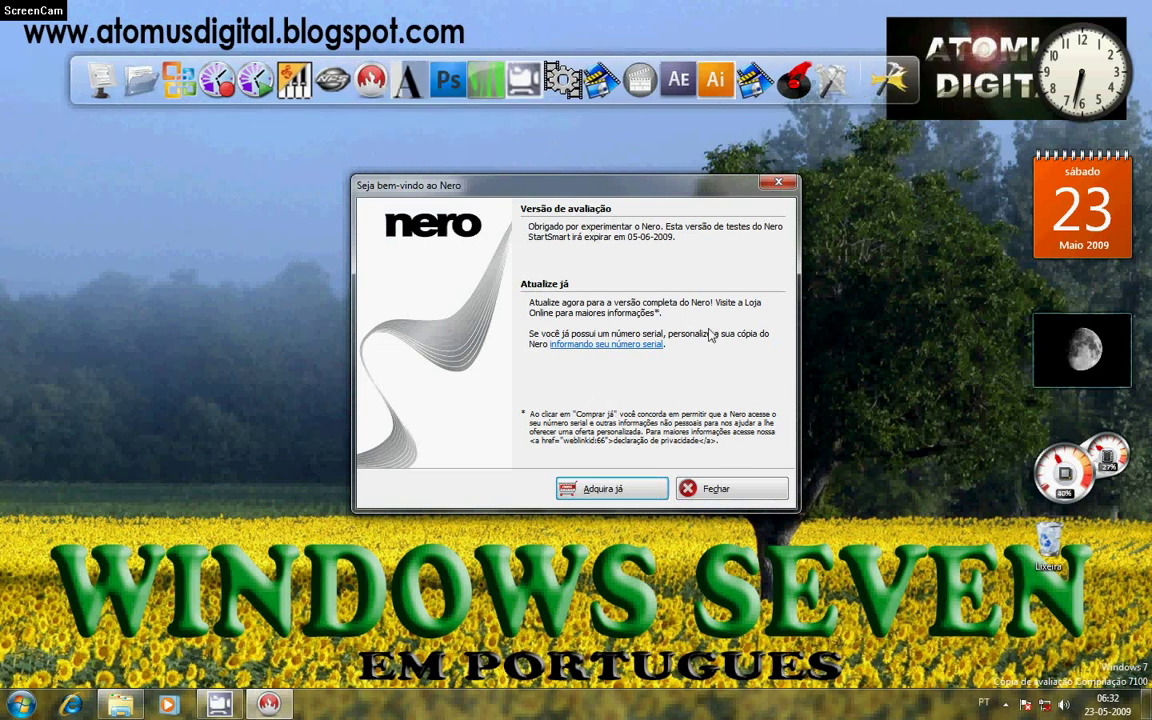
pyautogui.click(781, 189)
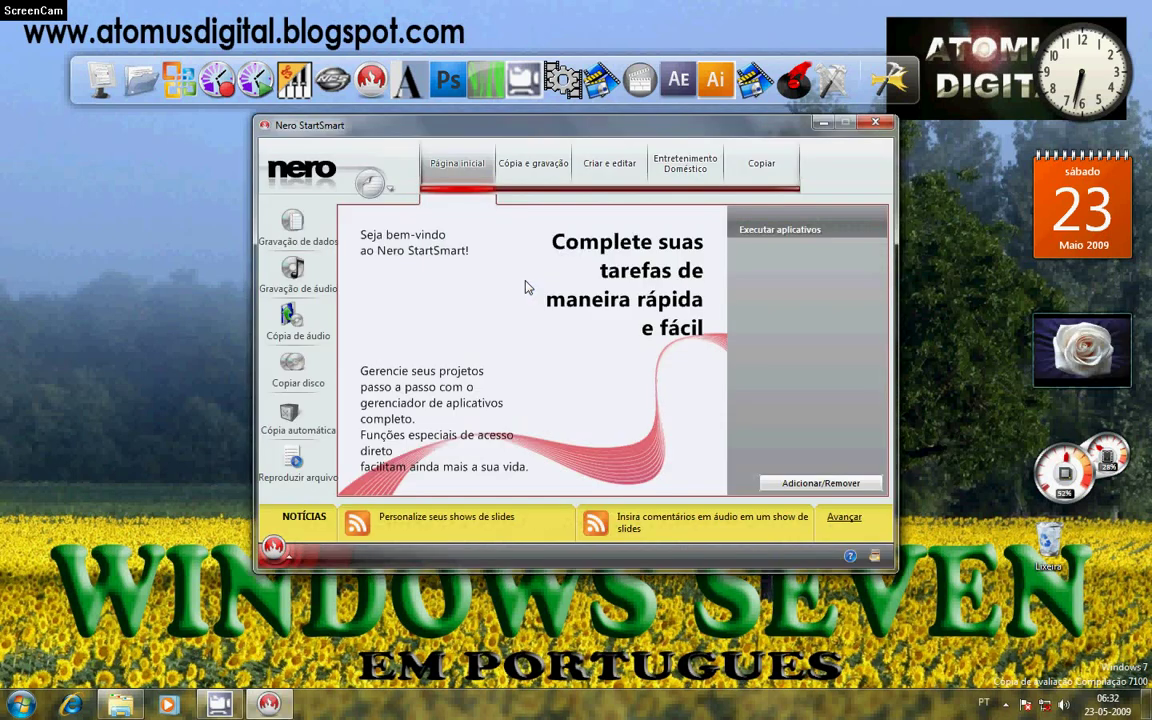
pyautogui.click(875, 122)
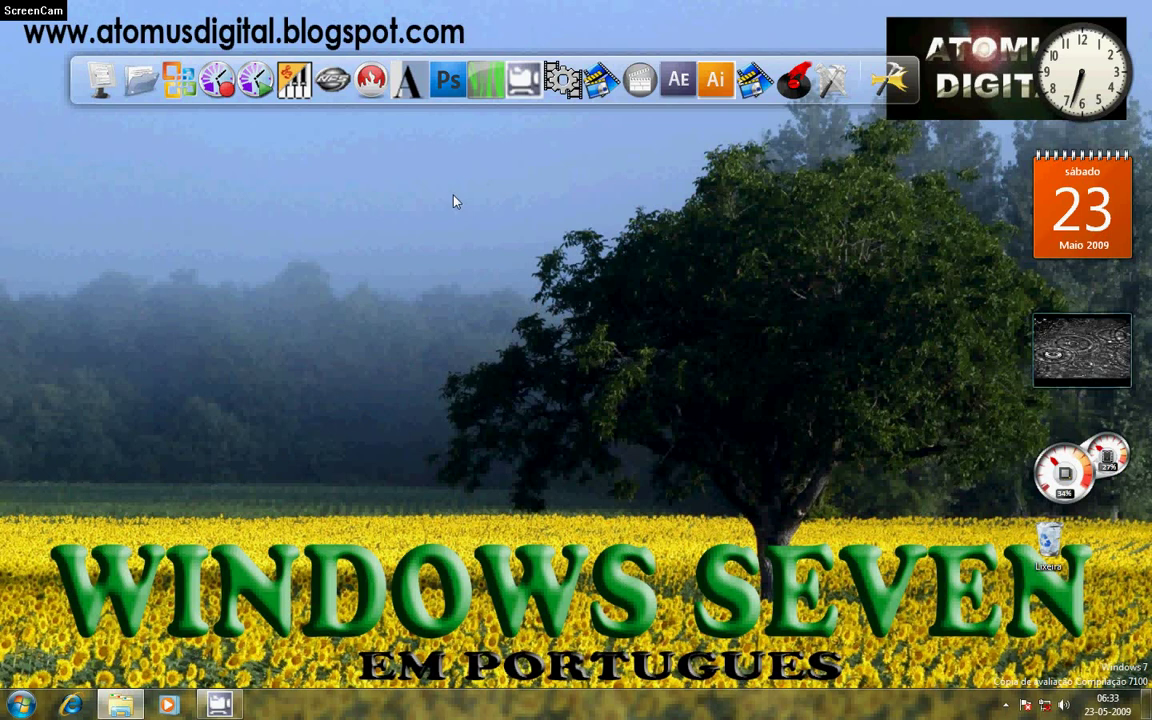
# Review the desktop's context options, view the screen resolution settings, and close them without changes.
pyautogui.rightClick(457, 237)
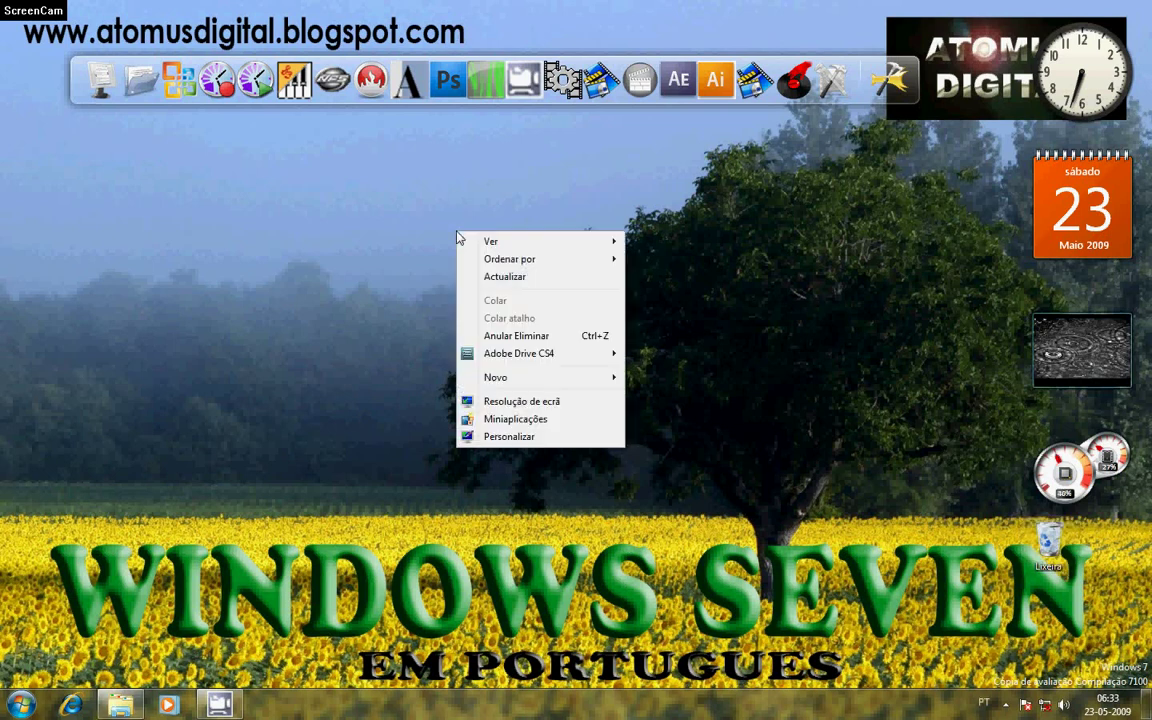
pyautogui.rightClick(460, 222)
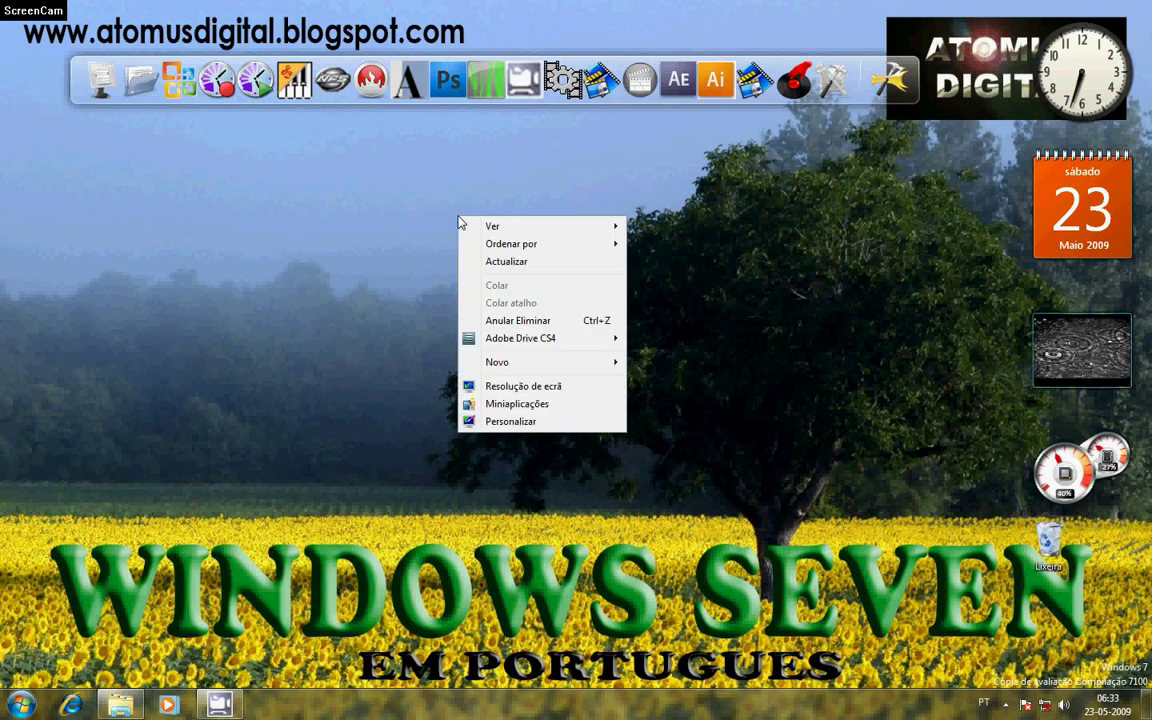
pyautogui.moveTo(596, 247)
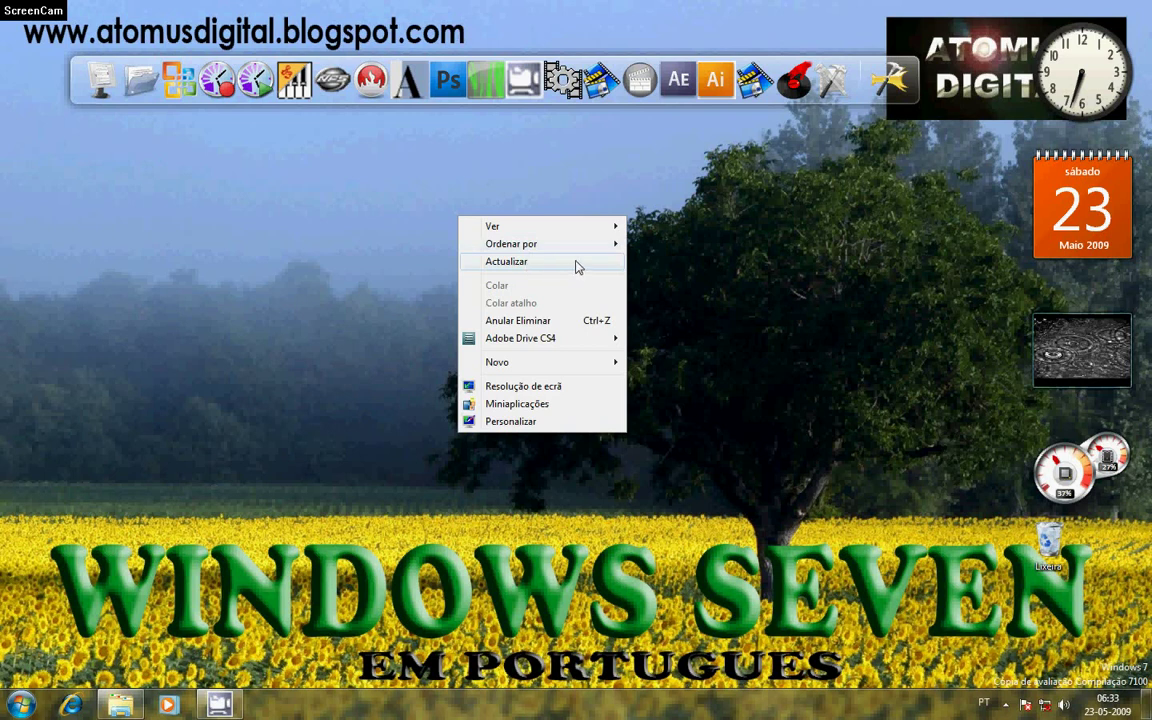
pyautogui.moveTo(566, 233)
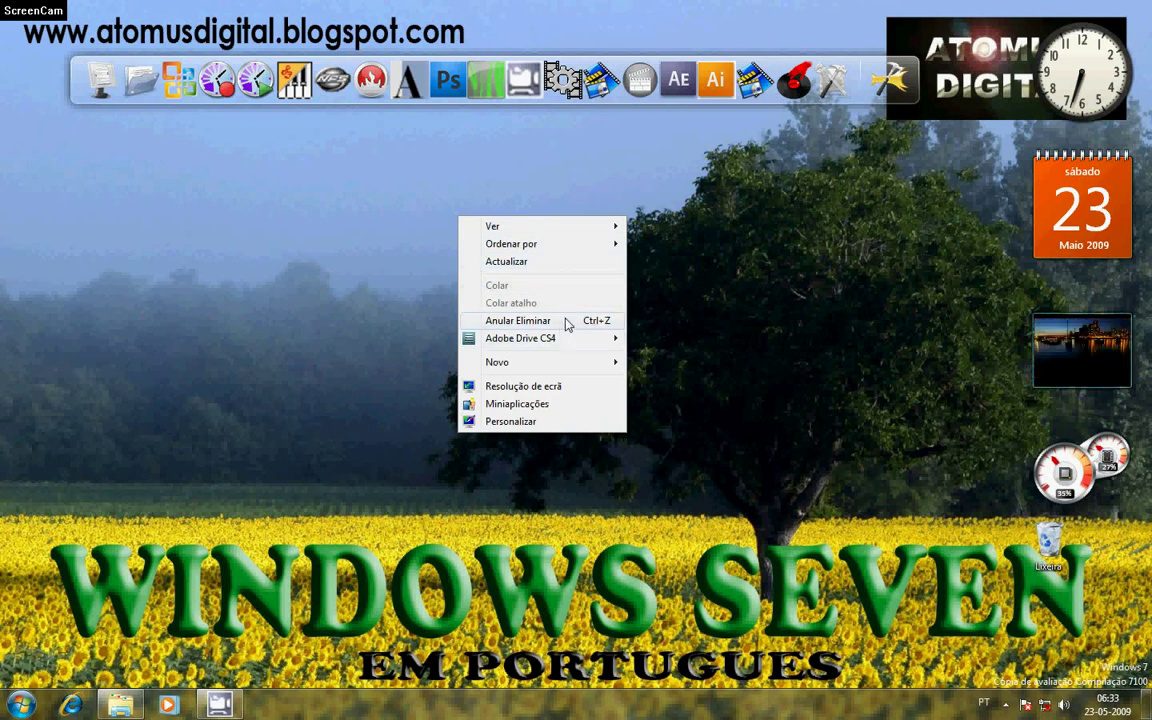
pyautogui.click(583, 394)
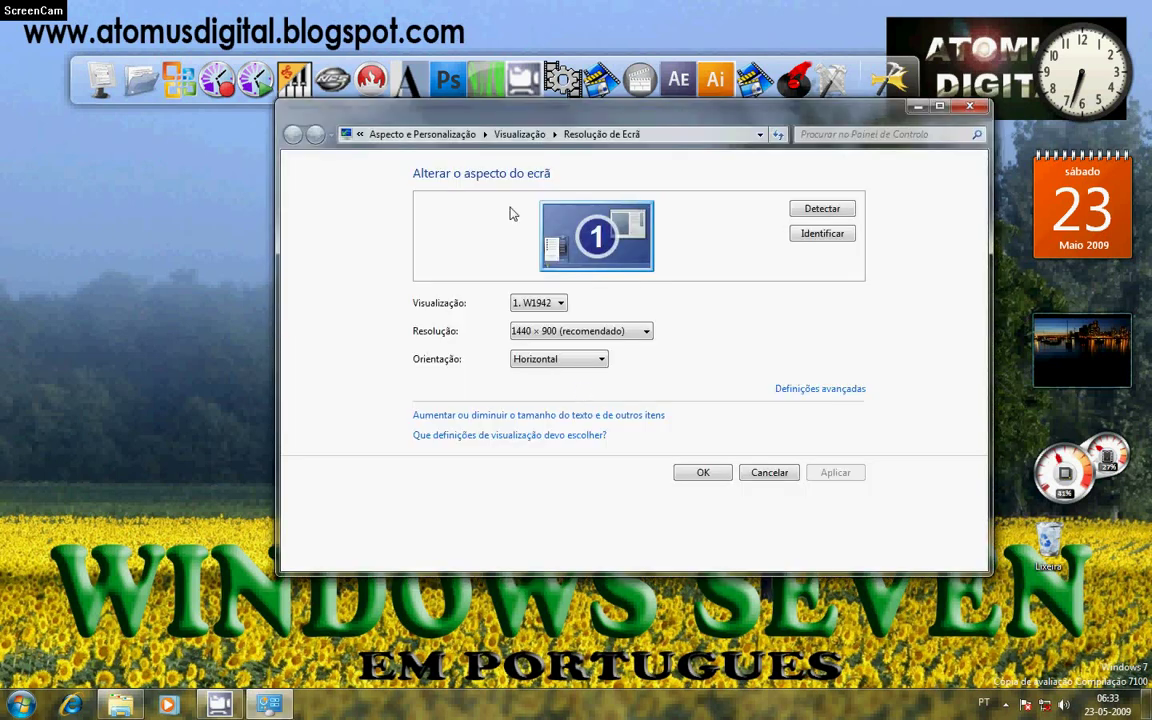
pyautogui.click(972, 107)
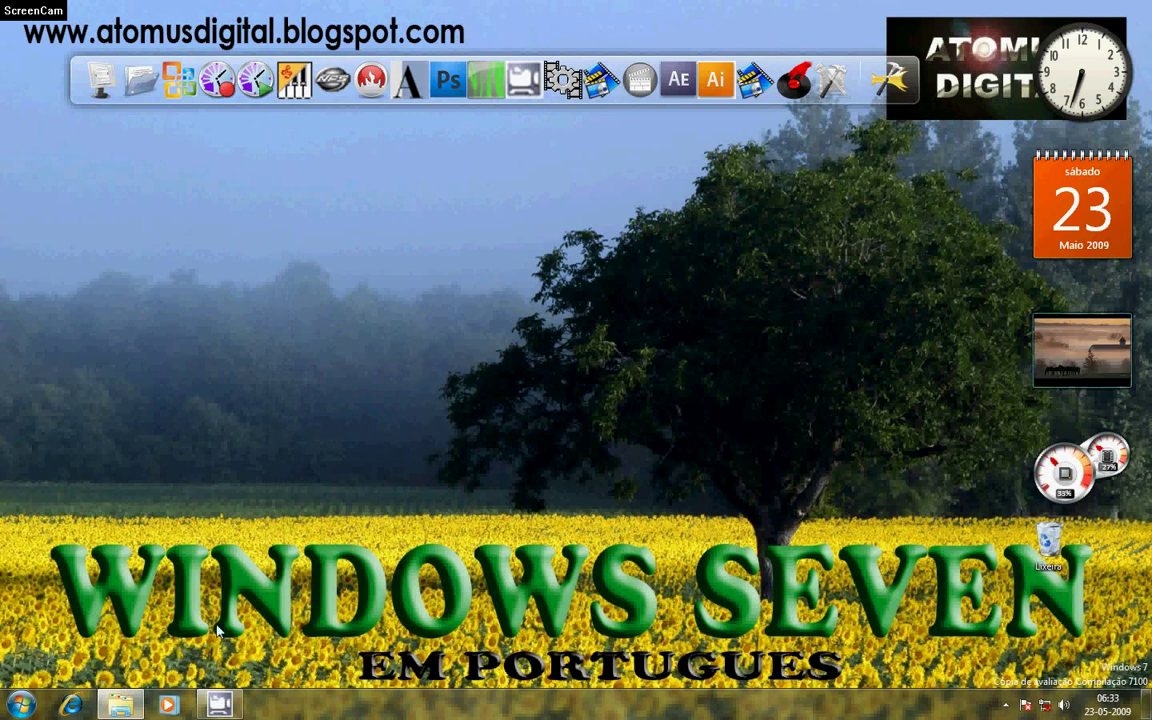
# Delete the video clip 456 from the DEPOSITO (E:) drive and close the folder window.
pyautogui.press('super+e')
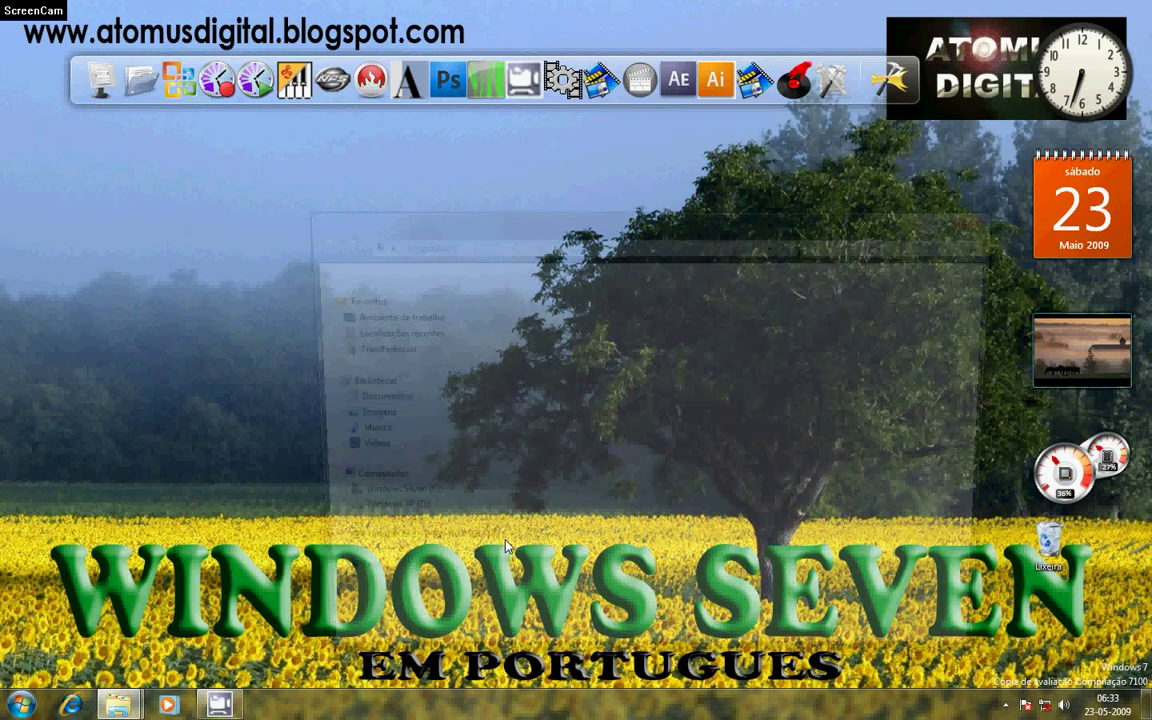
pyautogui.doubleClick(657, 385)
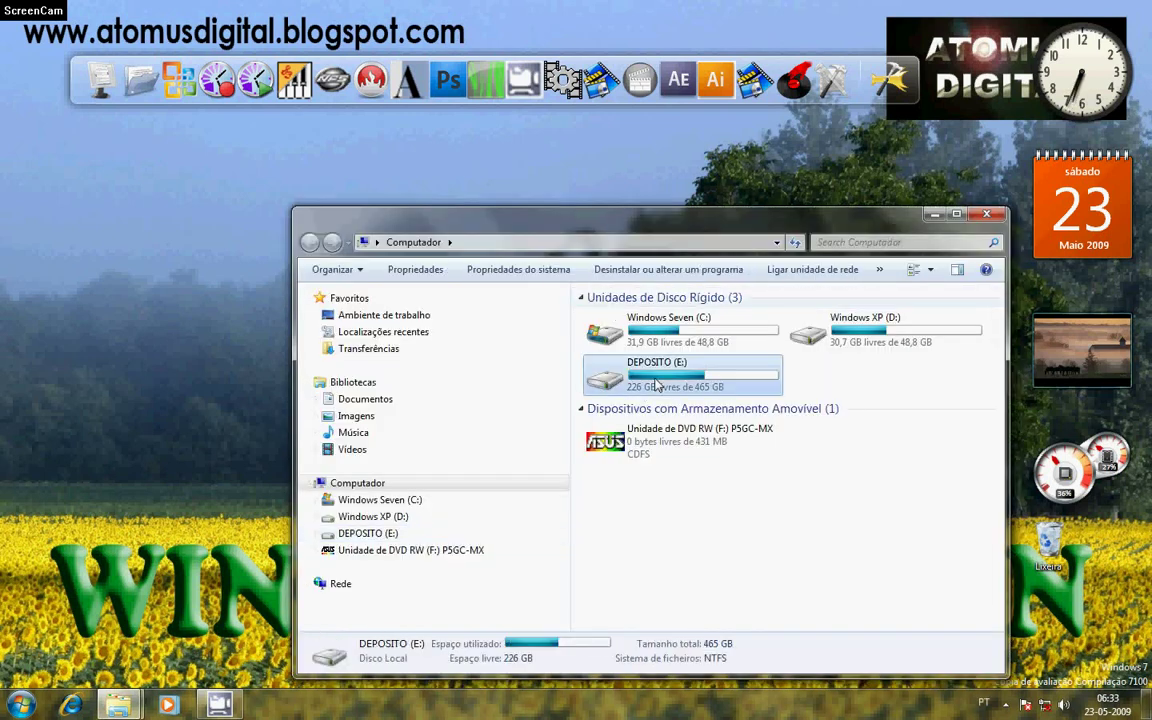
pyautogui.click(997, 541)
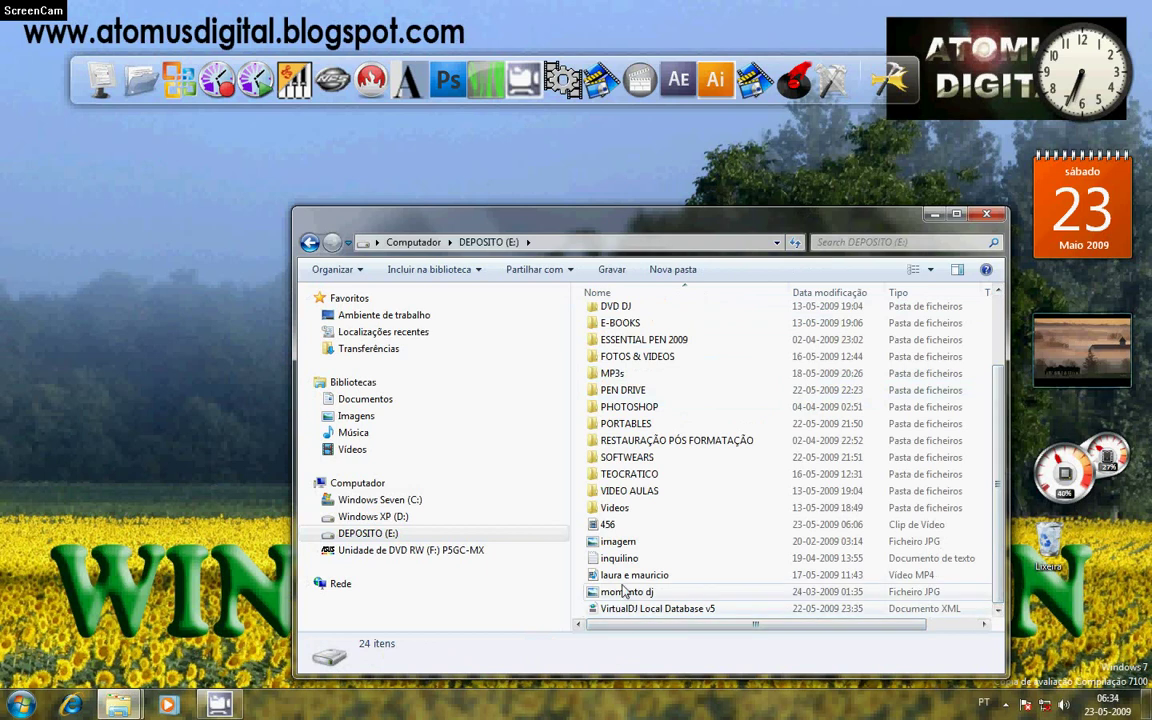
pyautogui.rightClick(607, 527)
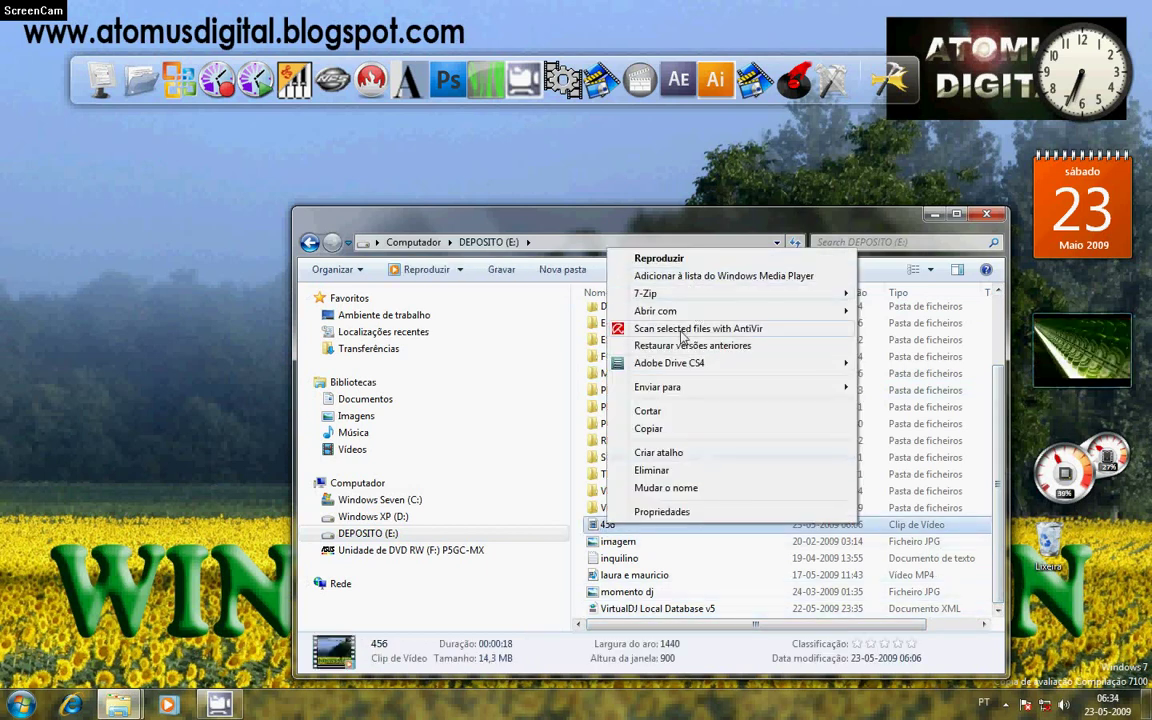
pyautogui.click(696, 472)
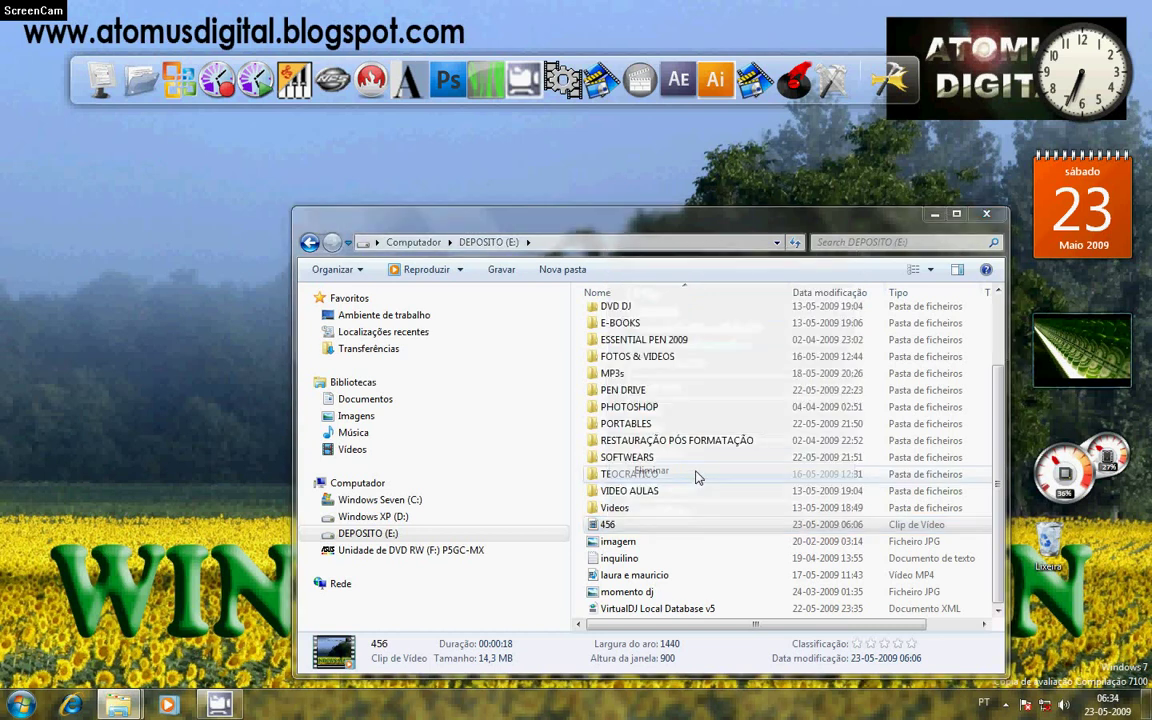
pyautogui.click(658, 404)
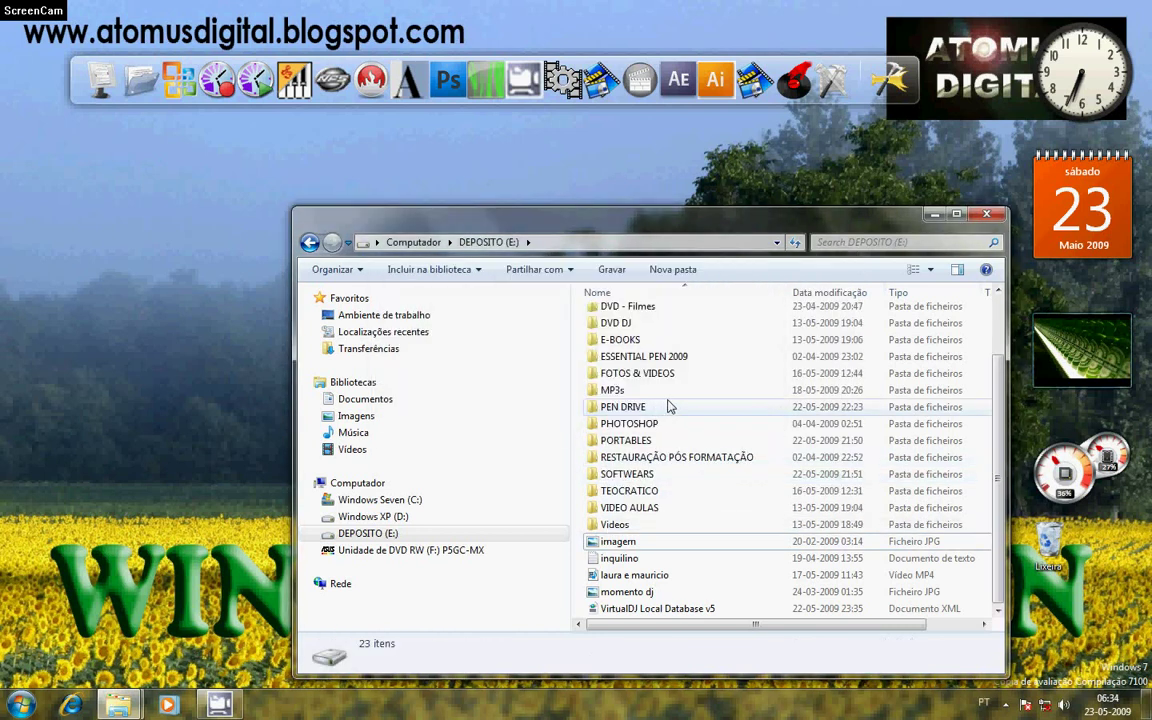
pyautogui.click(987, 214)
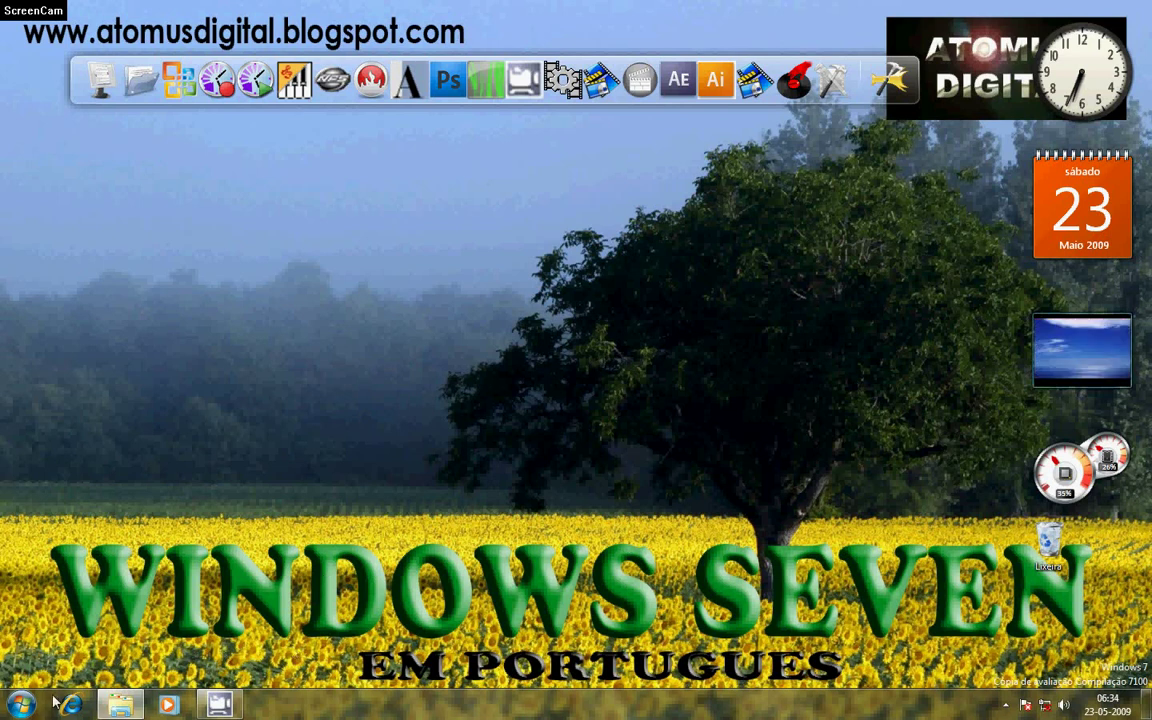
# Open the Painel de controlo to view its settings categories, and close it without changes.
pyautogui.click(4, 705)
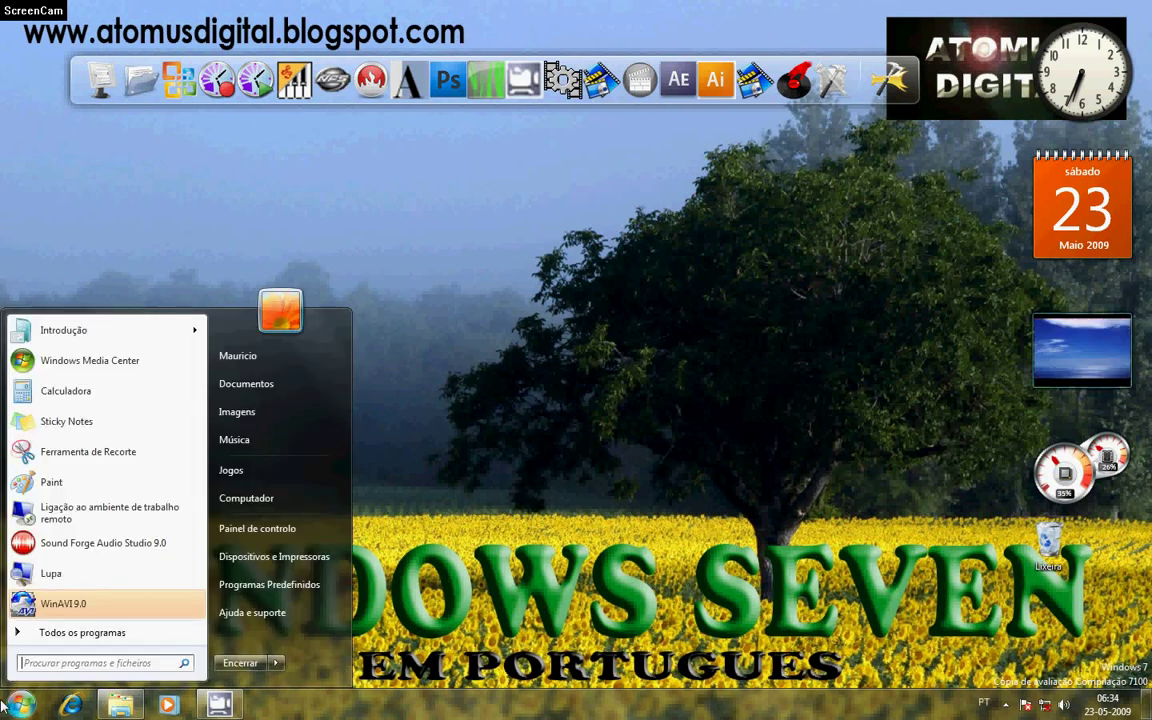
pyautogui.click(265, 529)
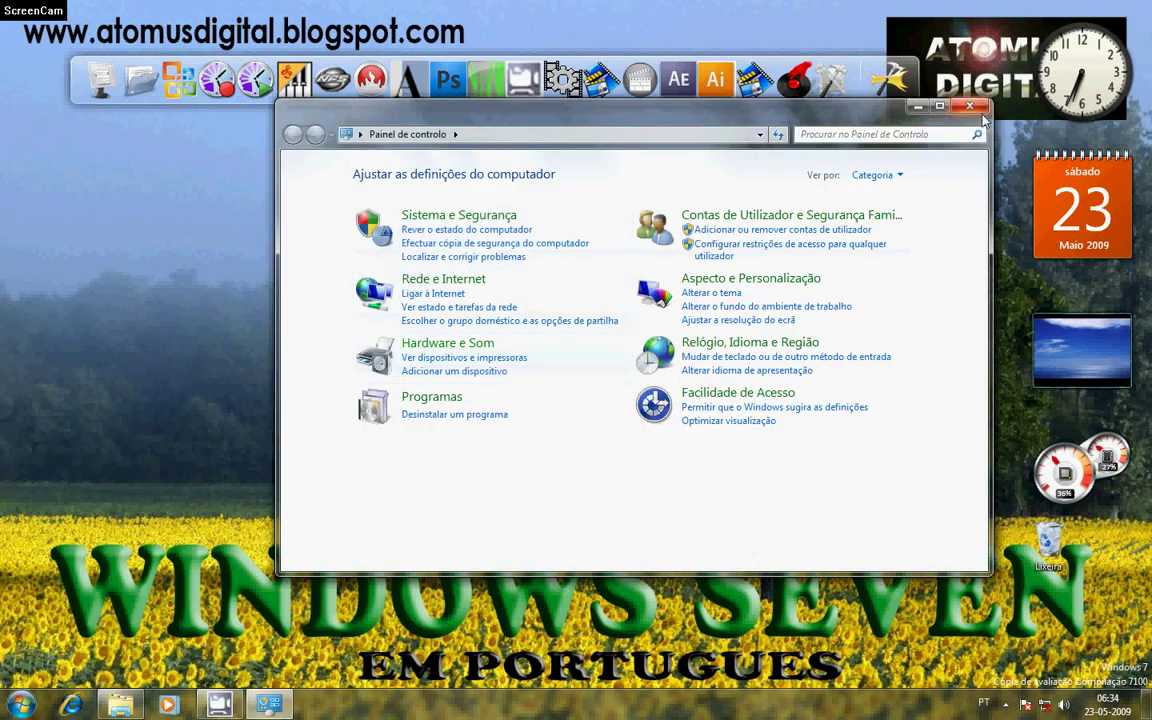
pyautogui.click(969, 106)
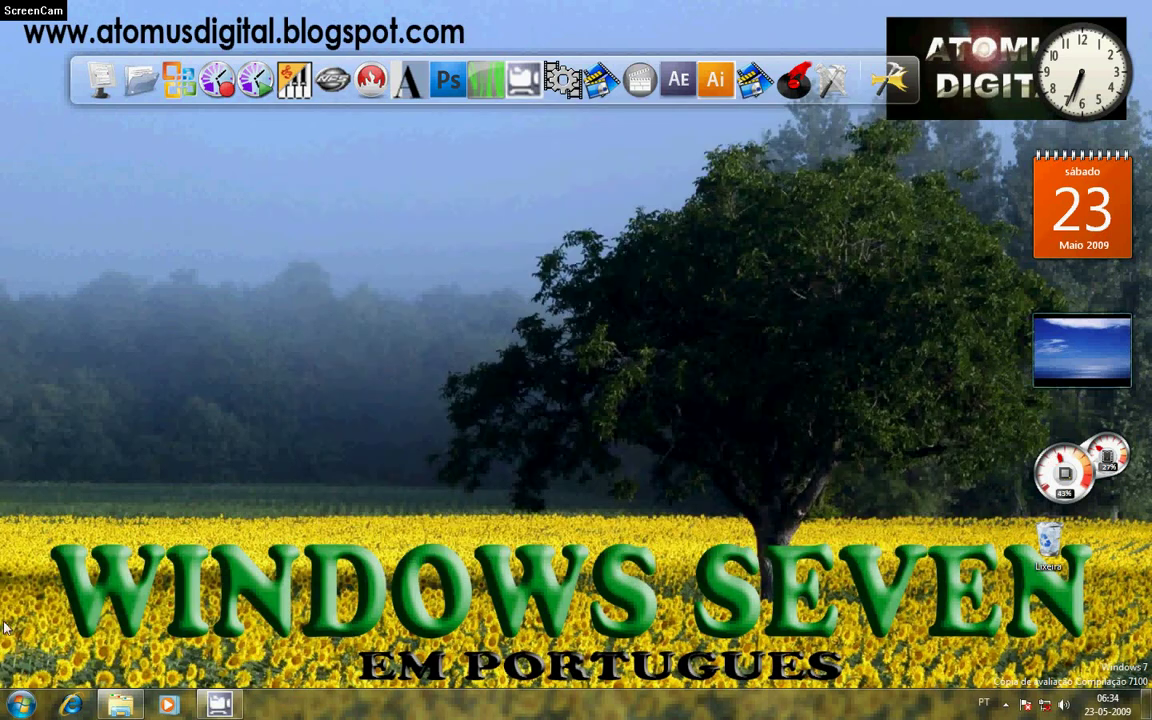
# Open the Jogos folder, dismiss the recommended settings prompt, accept the preset game options, and look through the installed games.
pyautogui.click(21, 705)
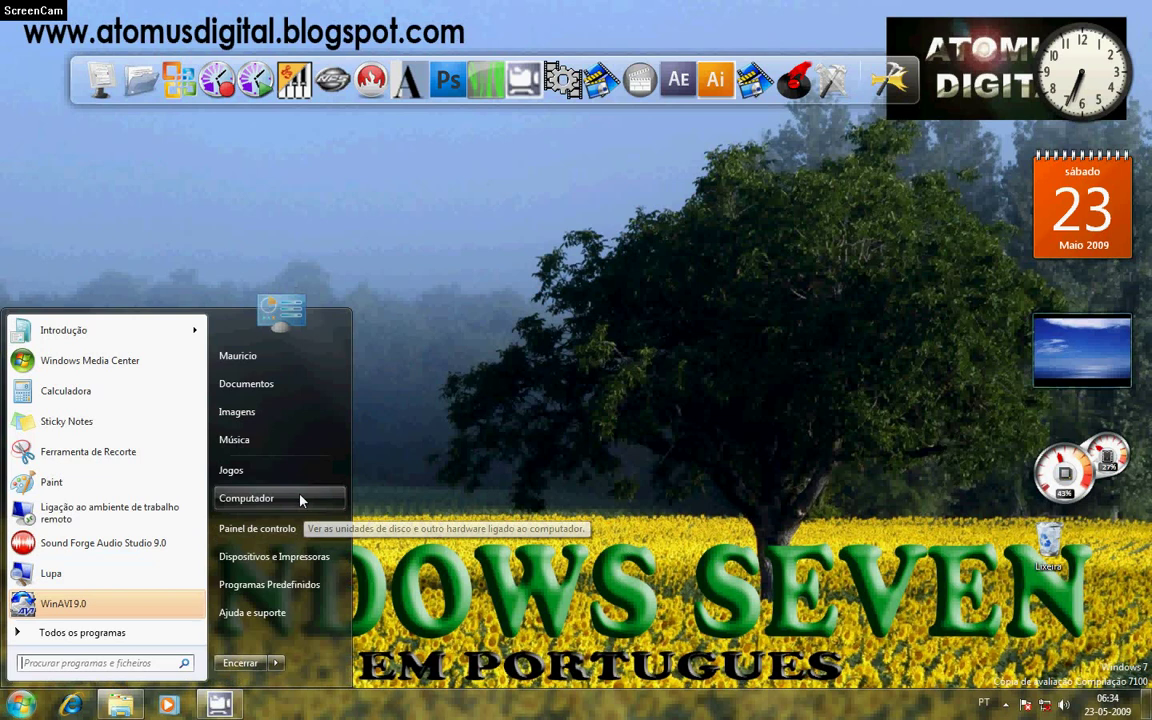
pyautogui.click(301, 474)
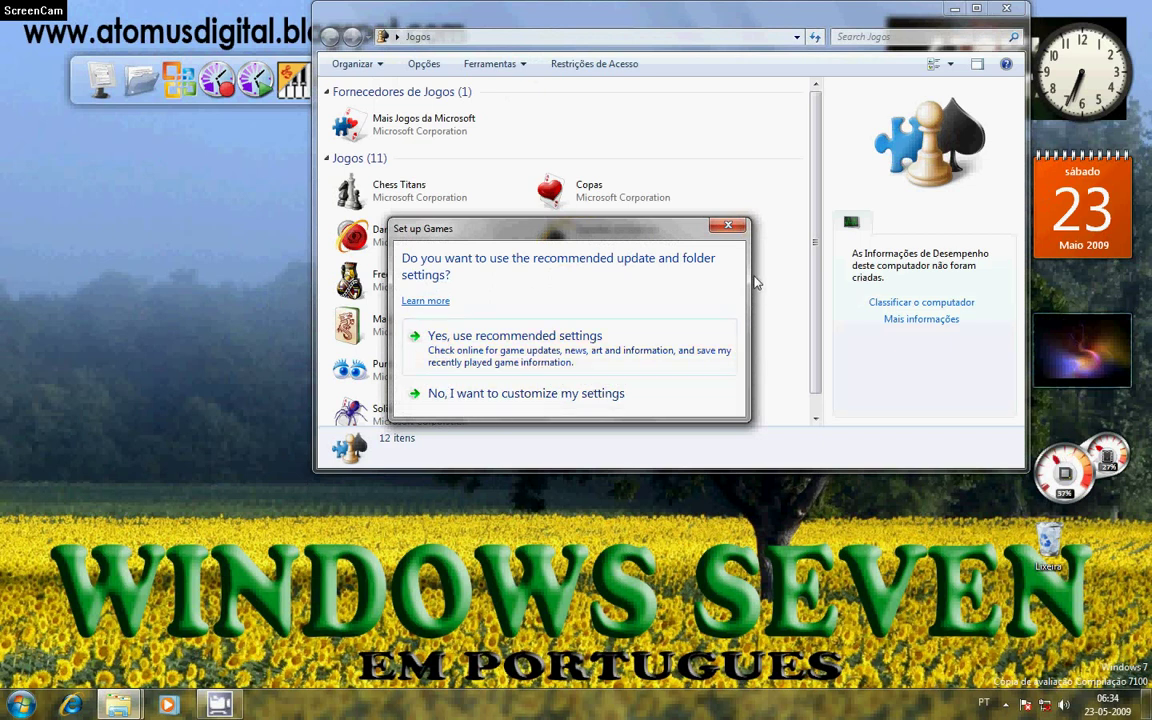
pyautogui.click(735, 229)
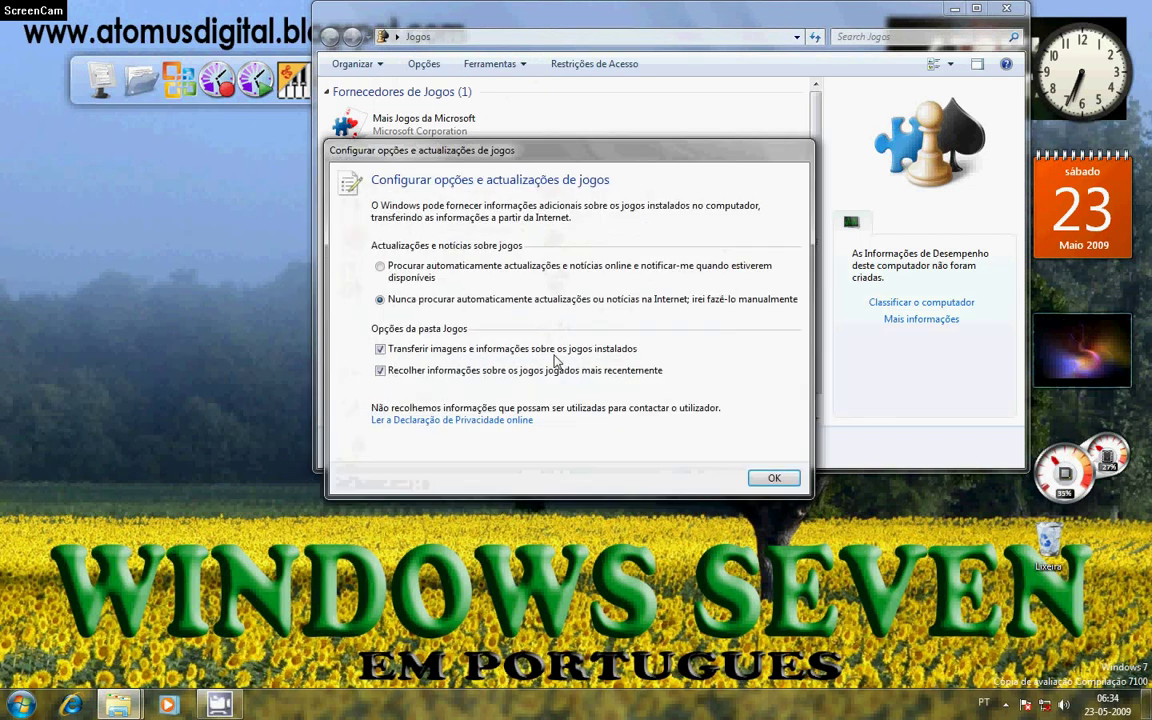
pyautogui.click(773, 478)
pyautogui.scroll(-1, 468, 375)
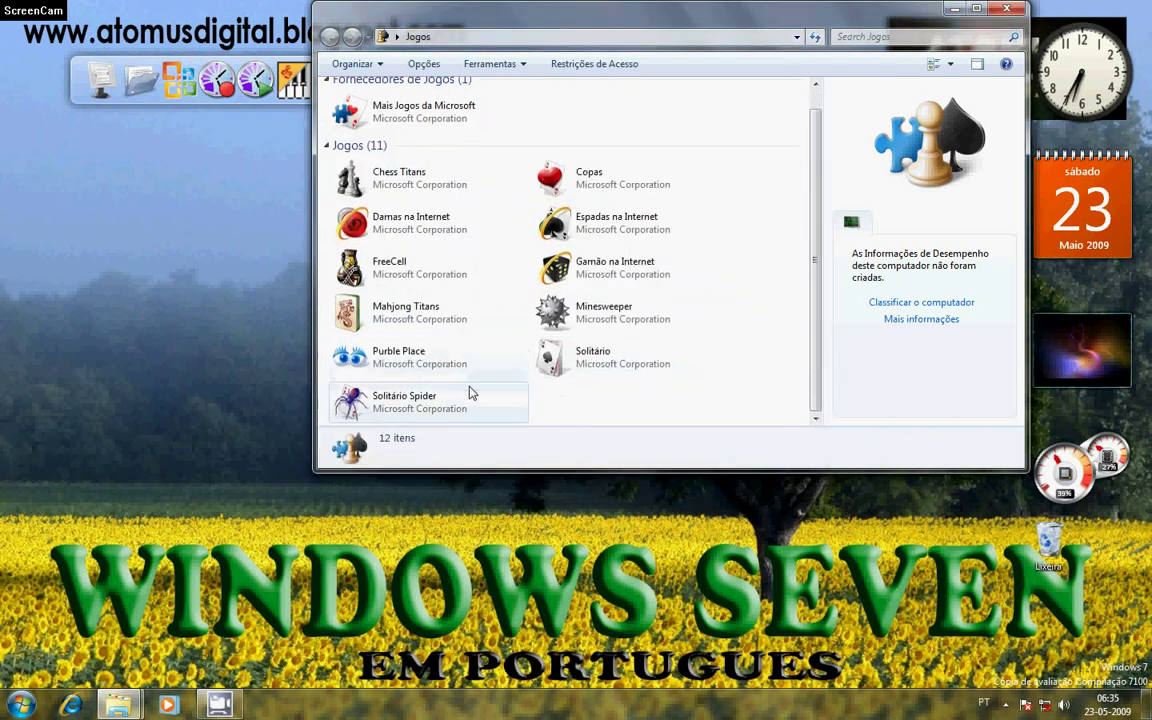
pyautogui.scroll(1, 478, 392)
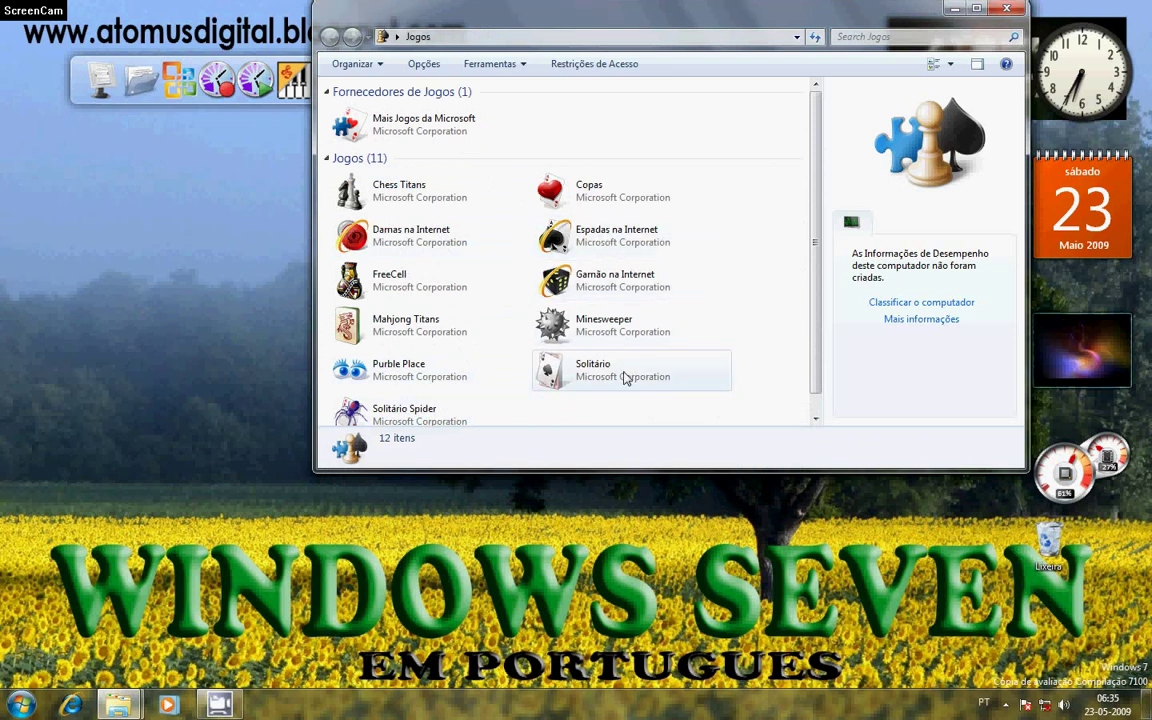
# Launch the Copas card game to view its table, and close both the game and the Jogos folder.
pyautogui.click(613, 200)
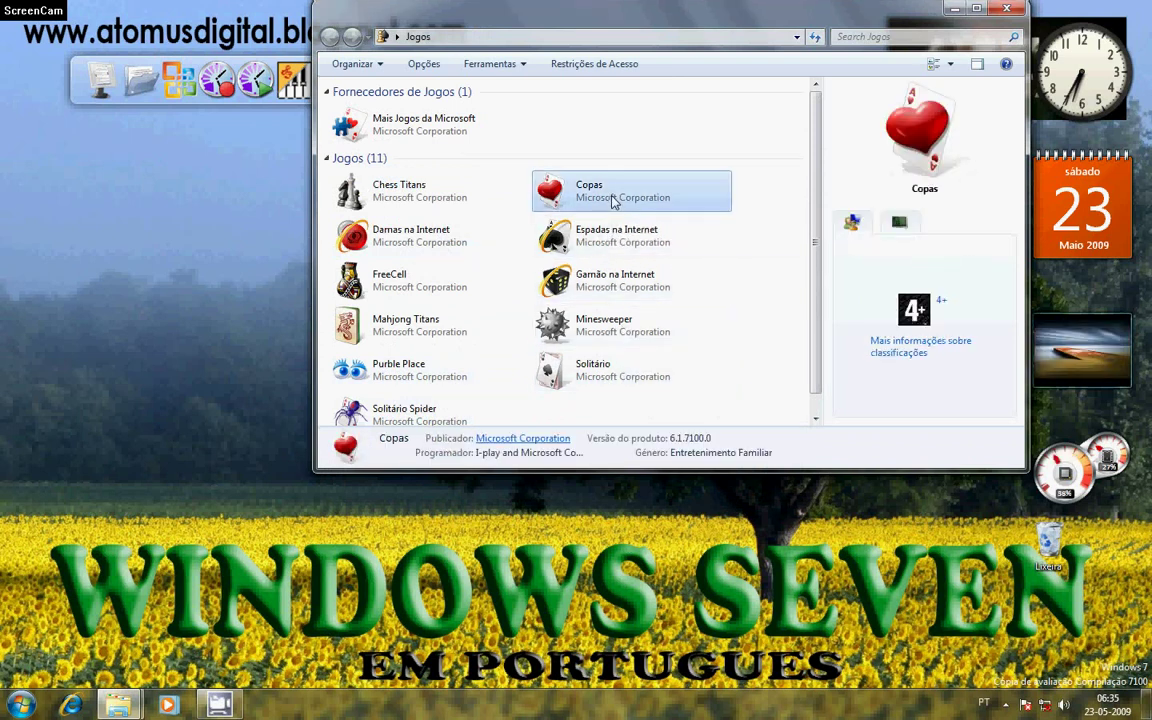
pyautogui.doubleClick(613, 200)
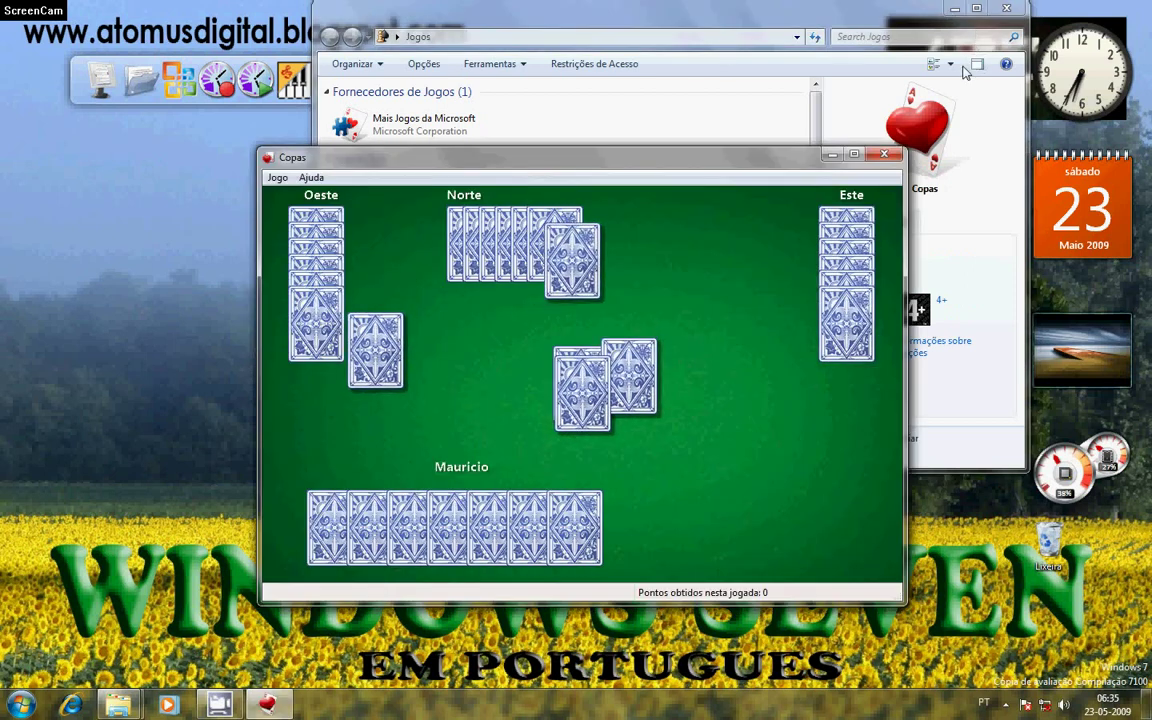
pyautogui.click(884, 157)
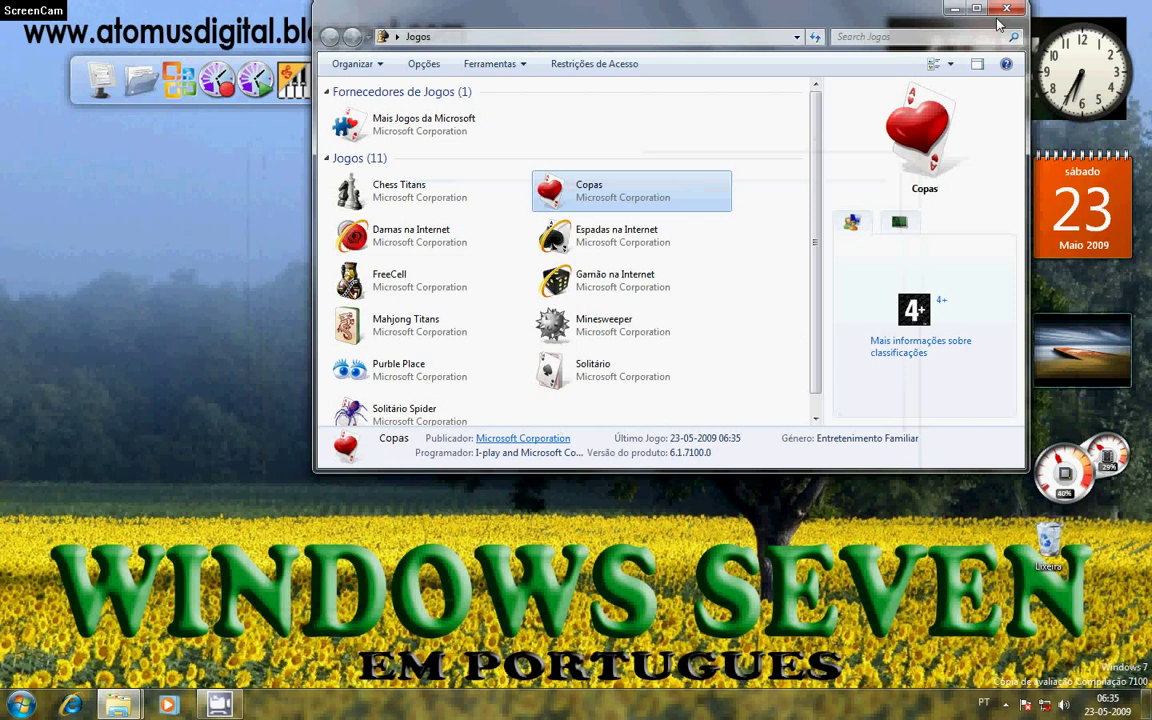
pyautogui.click(1006, 8)
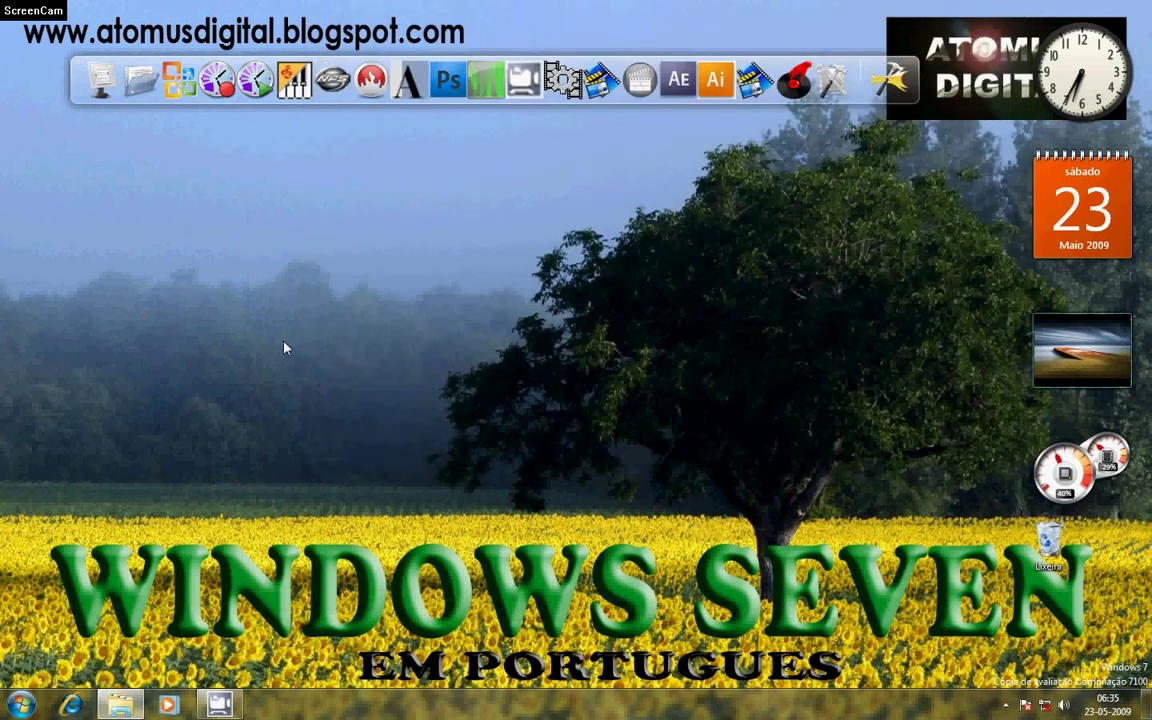